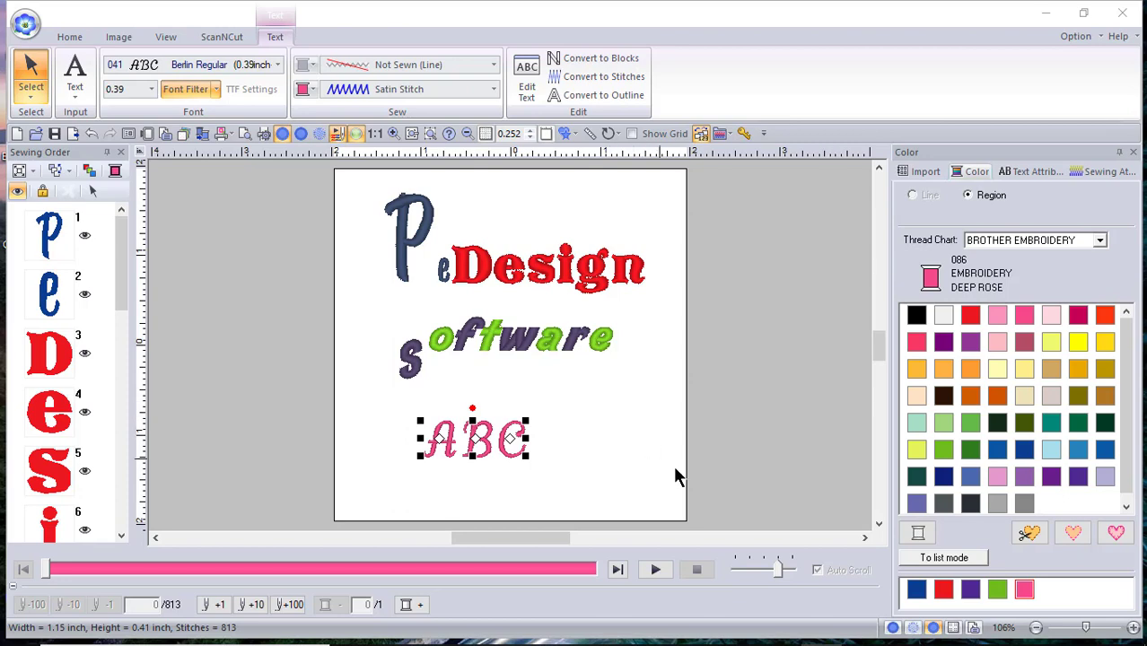
Step: Deselect the pink ABC lettering by clicking empty canvas
click(366, 181)
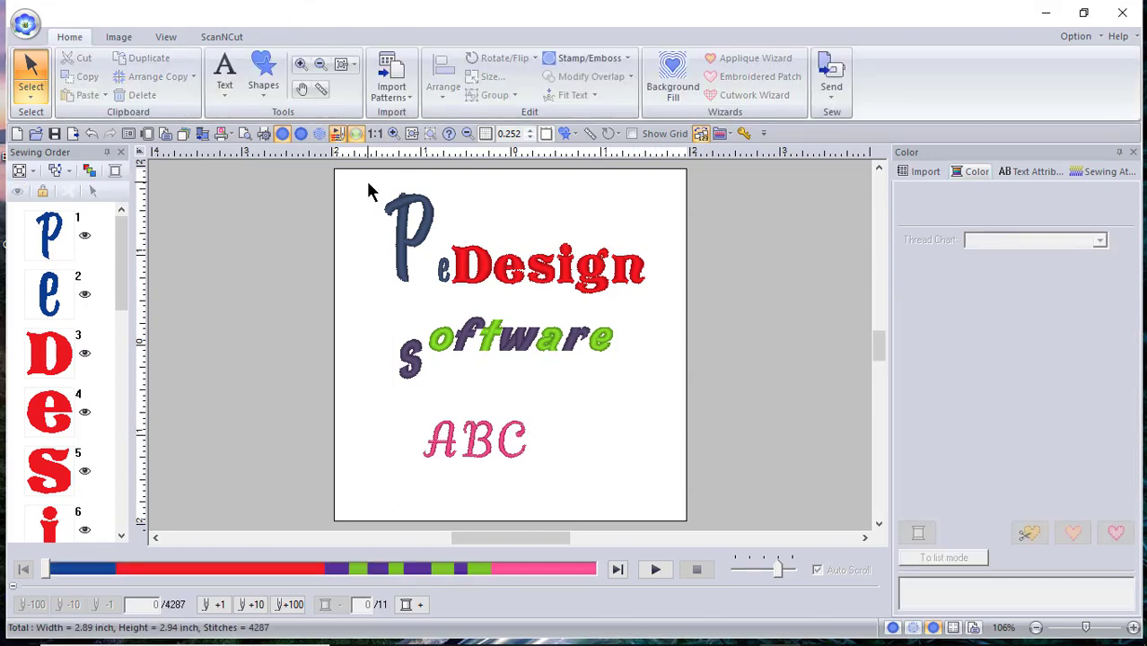
Step: Create a new design and discard the sample without saving changes
click(25, 25)
click(43, 71)
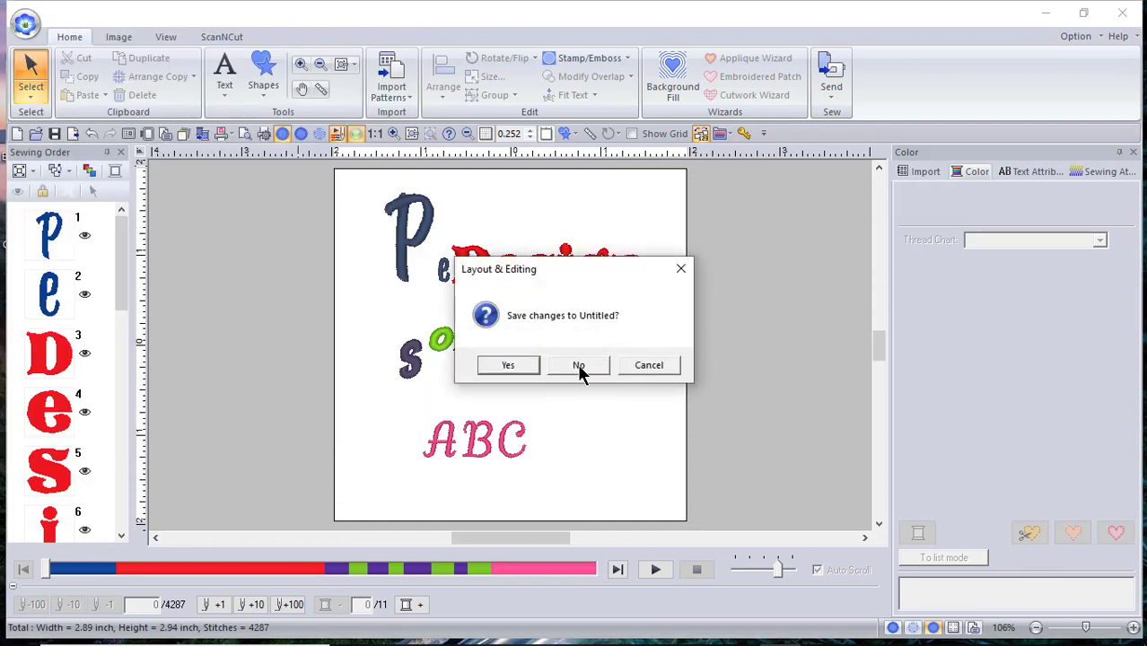
click(579, 366)
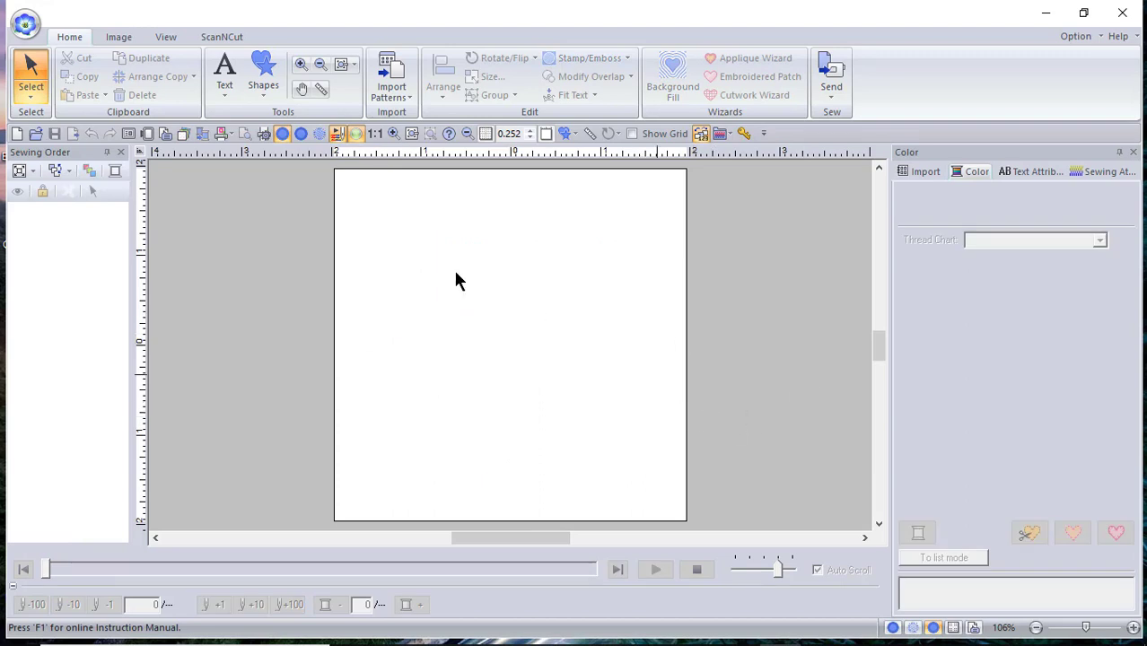
Step: Pick the Text tool, show Text Attributes, and bring up Font Filter Settings with all fonts ticked
click(223, 77)
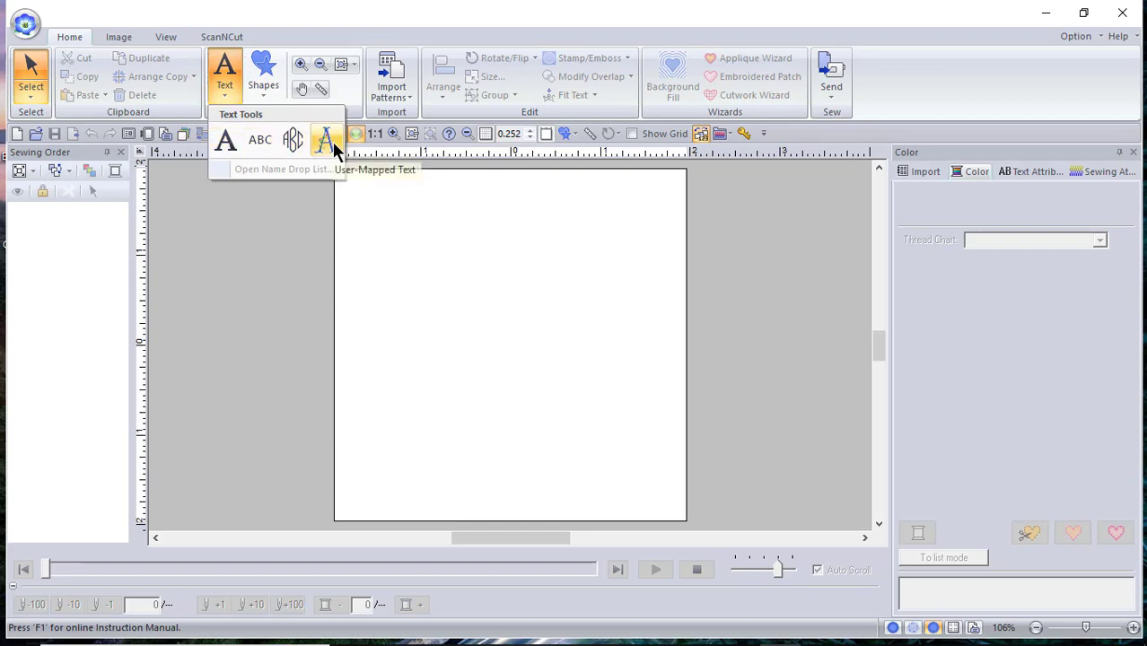
click(226, 140)
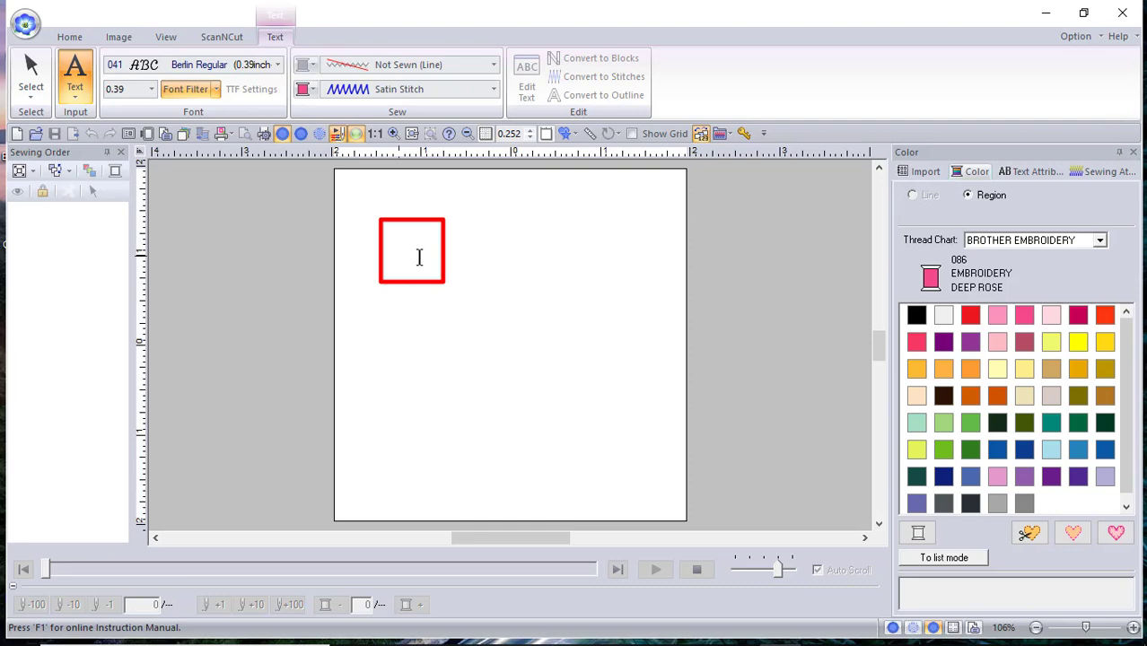
click(1045, 172)
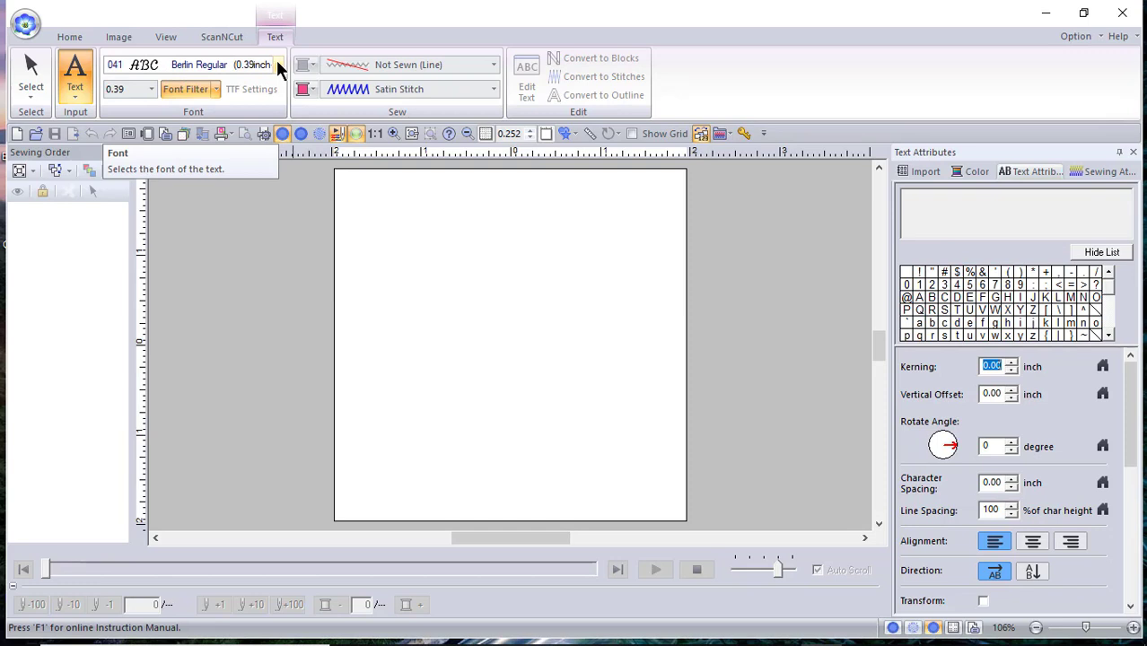
click(215, 89)
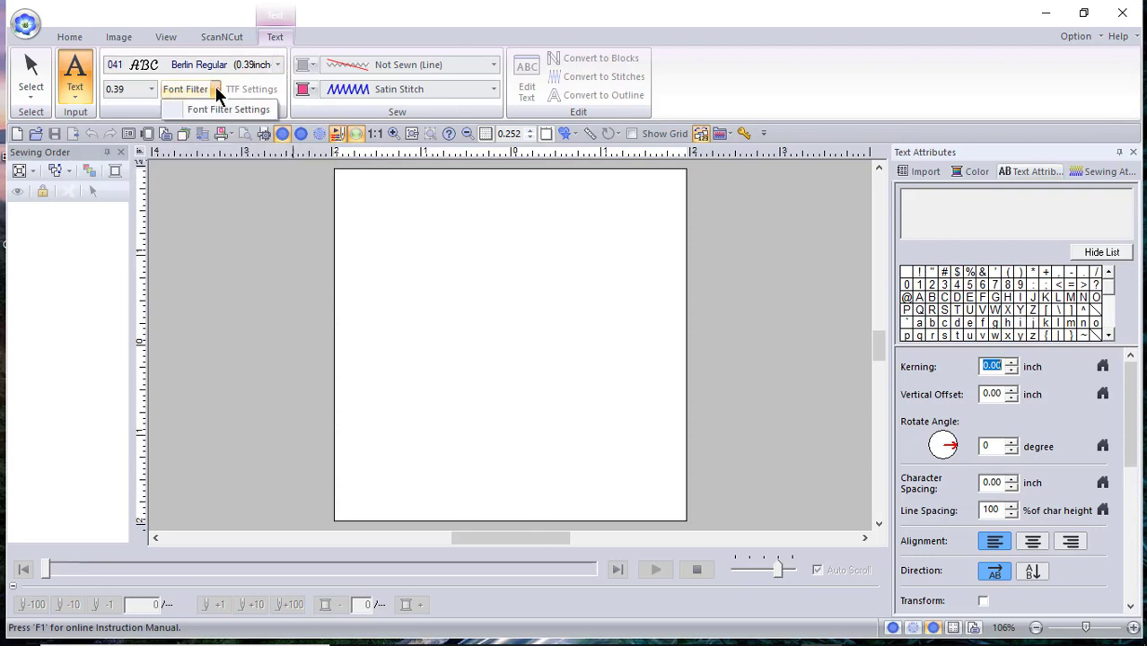
click(221, 108)
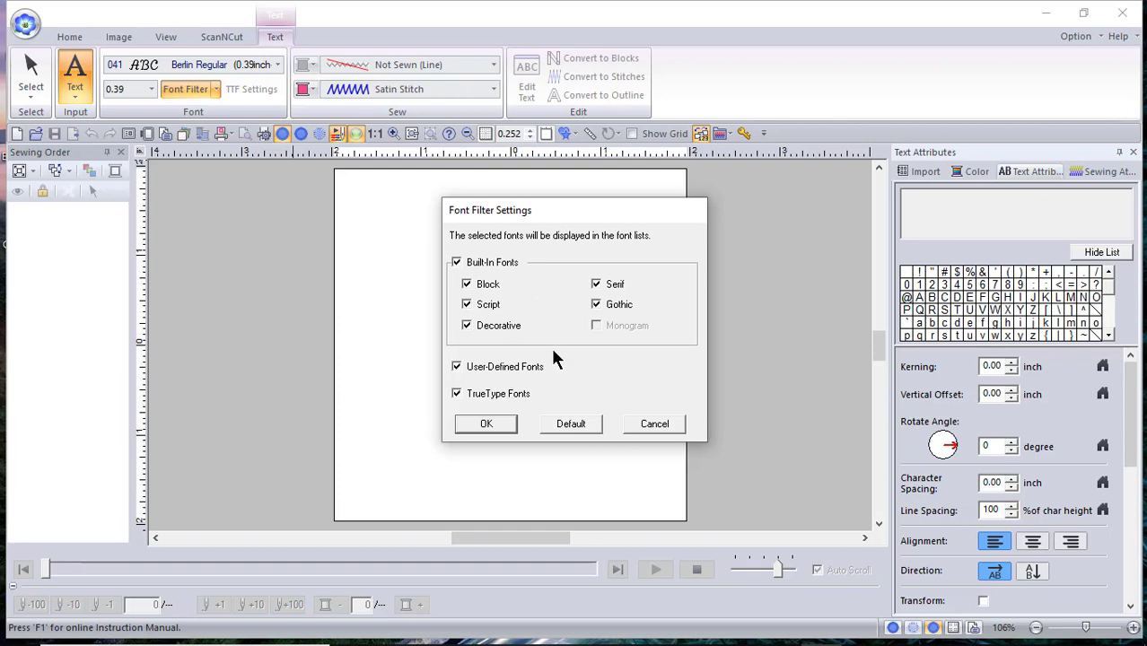
Step: Accept the font filter and set the lettering to 0.80-inch Serif 03
click(485, 423)
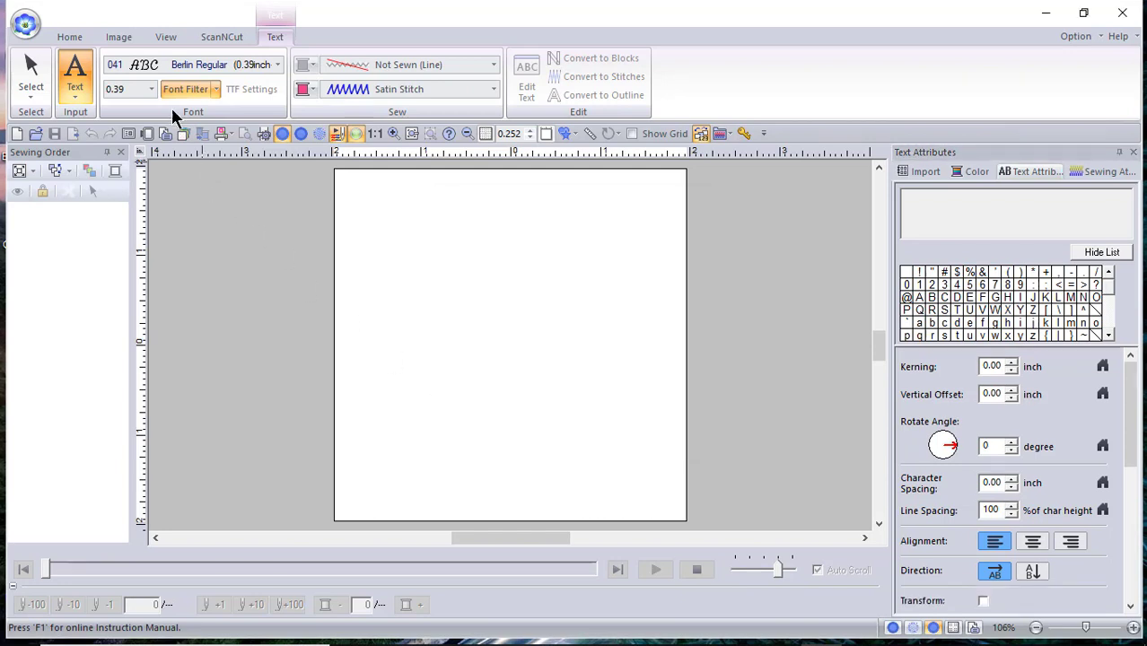
click(151, 90)
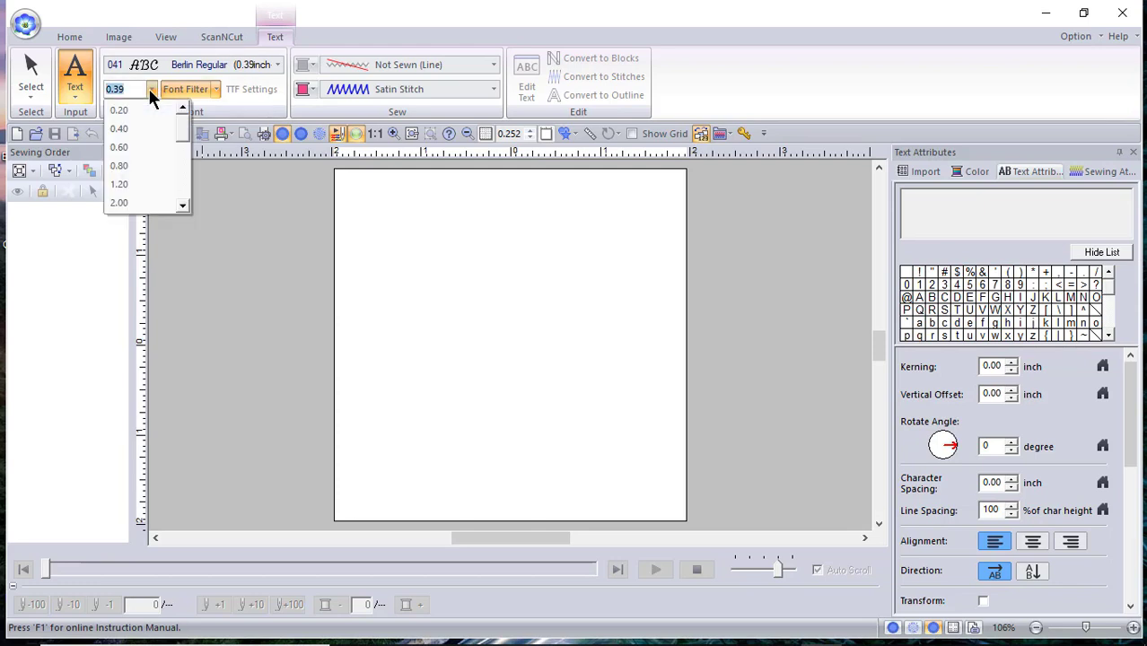
click(132, 167)
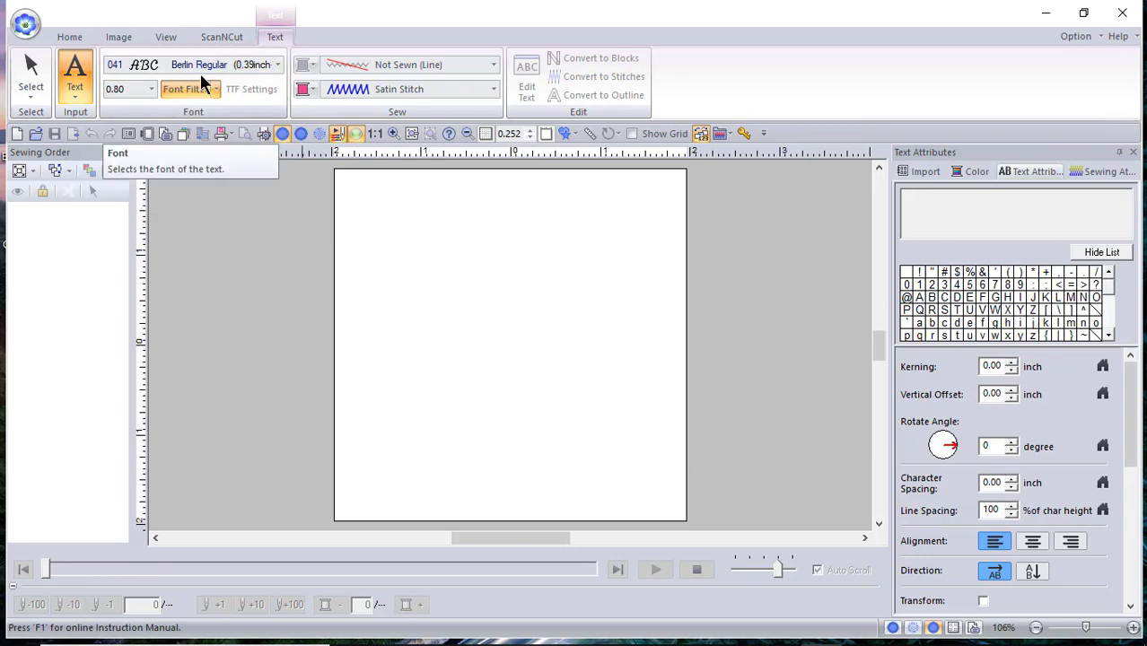
click(278, 61)
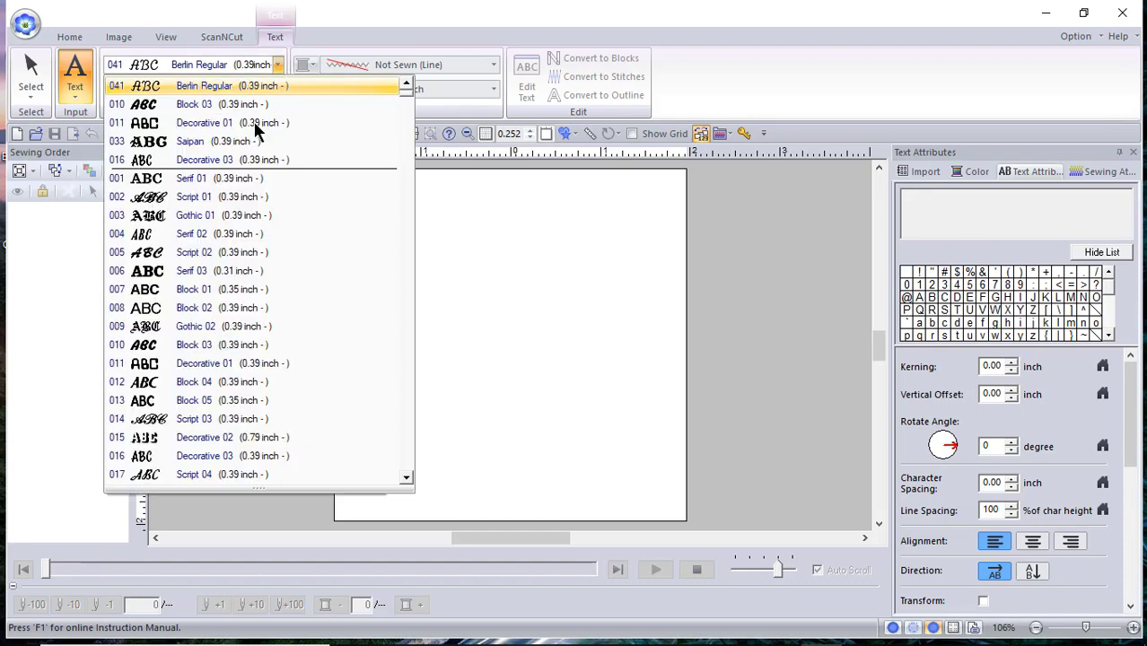
click(222, 270)
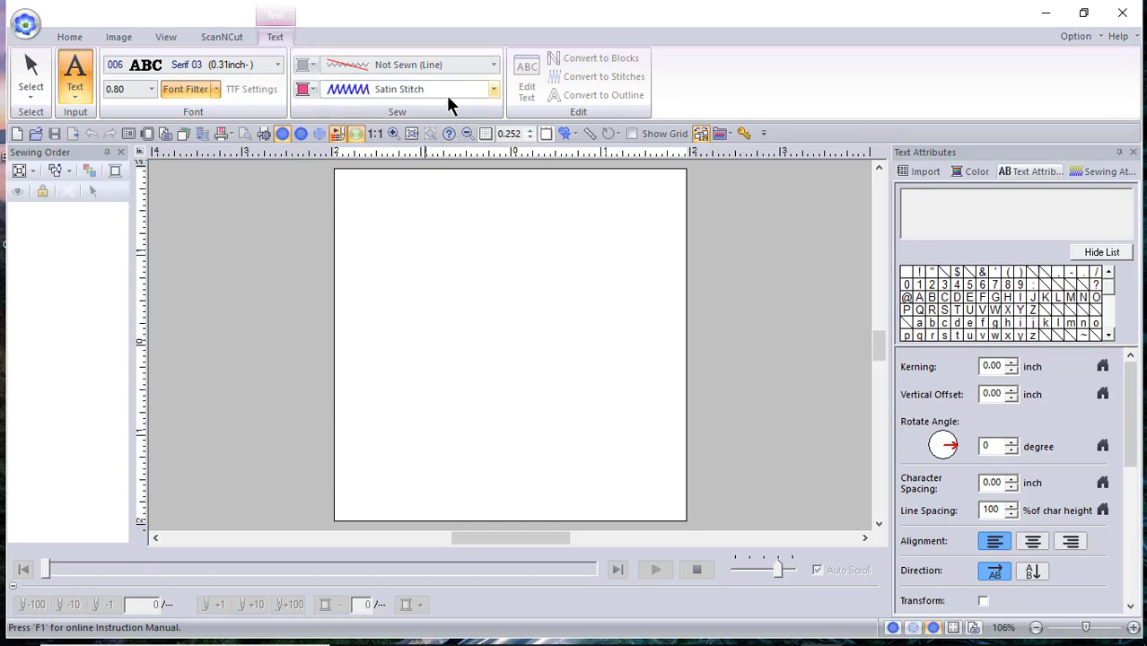
Step: Choose 515 Moss Green thread for the lettering
click(976, 173)
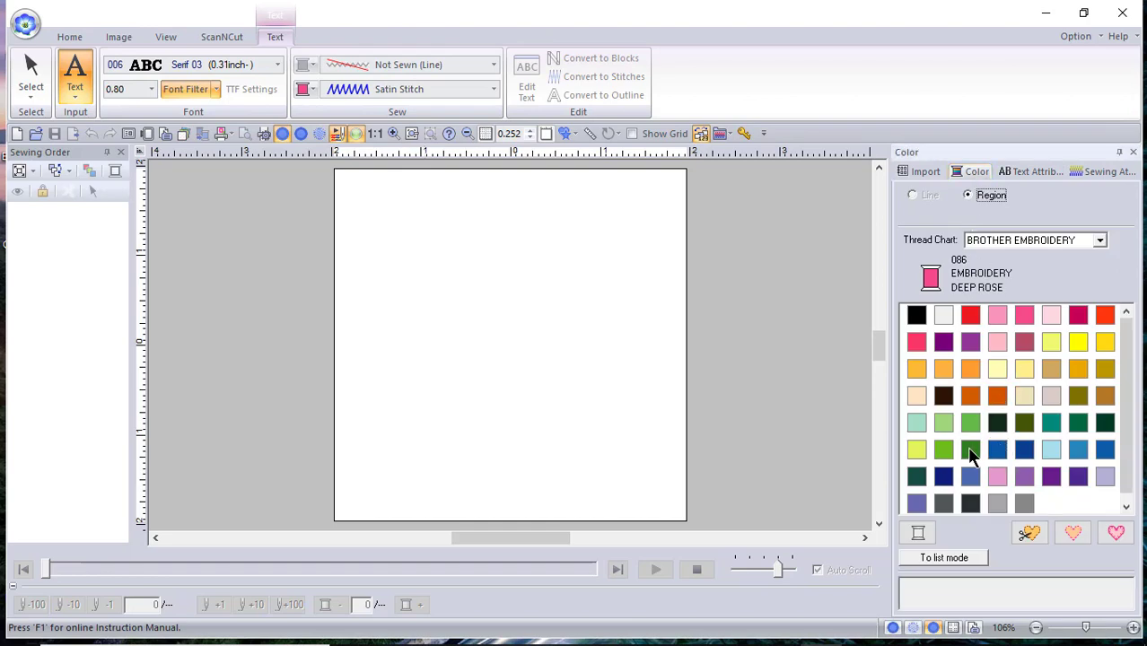
click(971, 451)
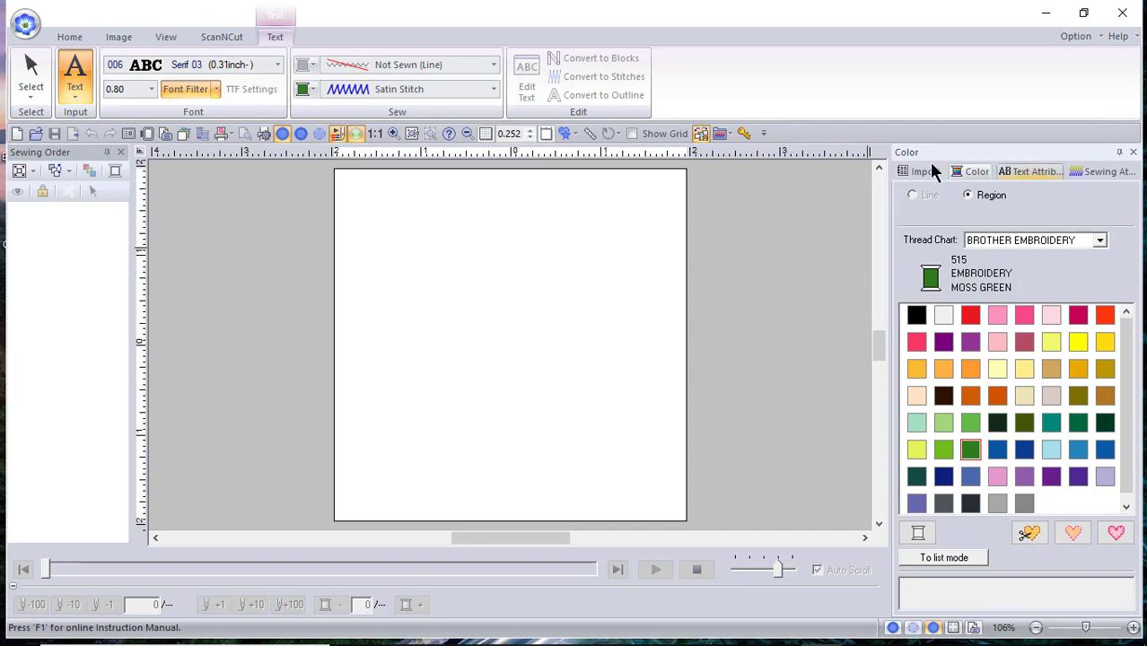
click(1046, 170)
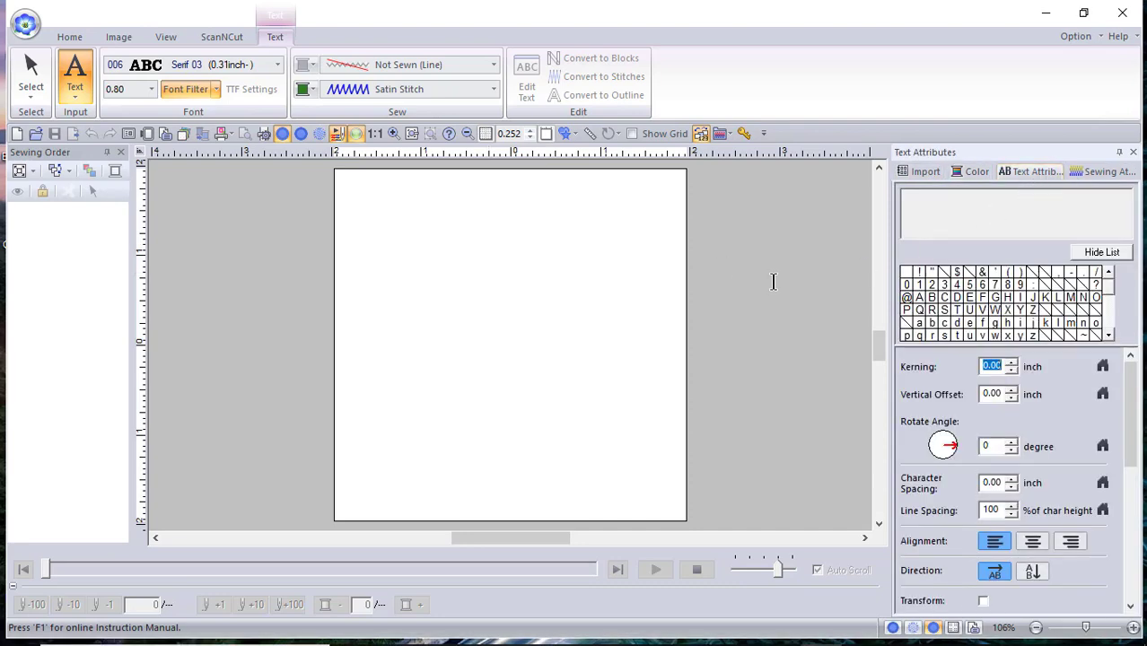
Step: Type 'Pedesign' near the top of the page to stitch the lettering
click(430, 281)
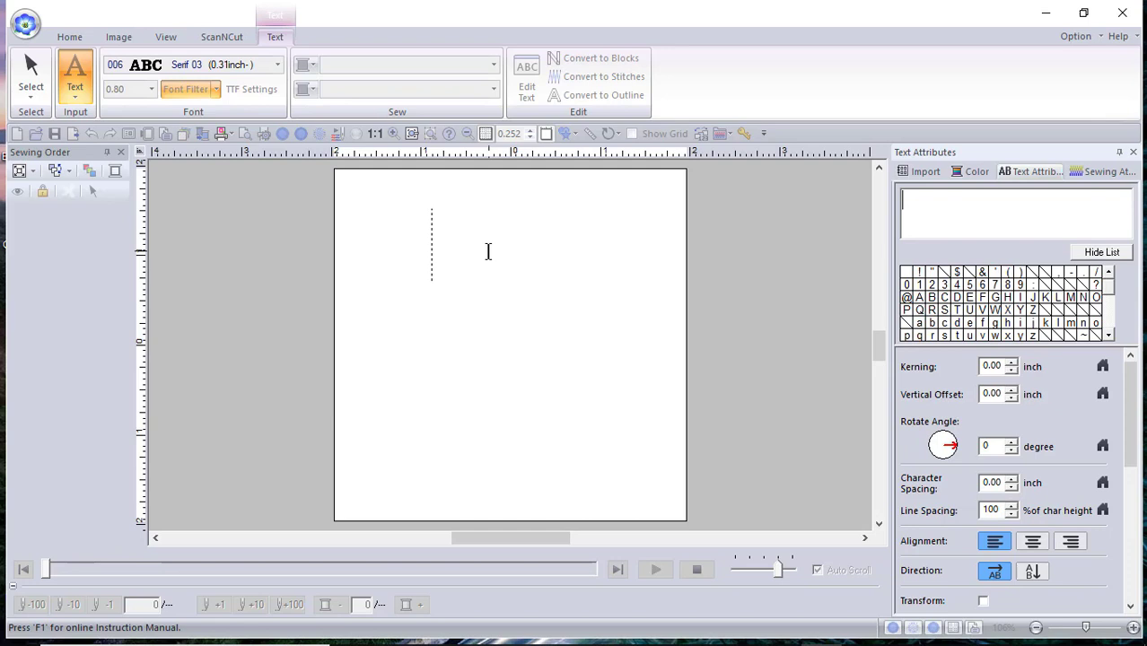
text(Pe)
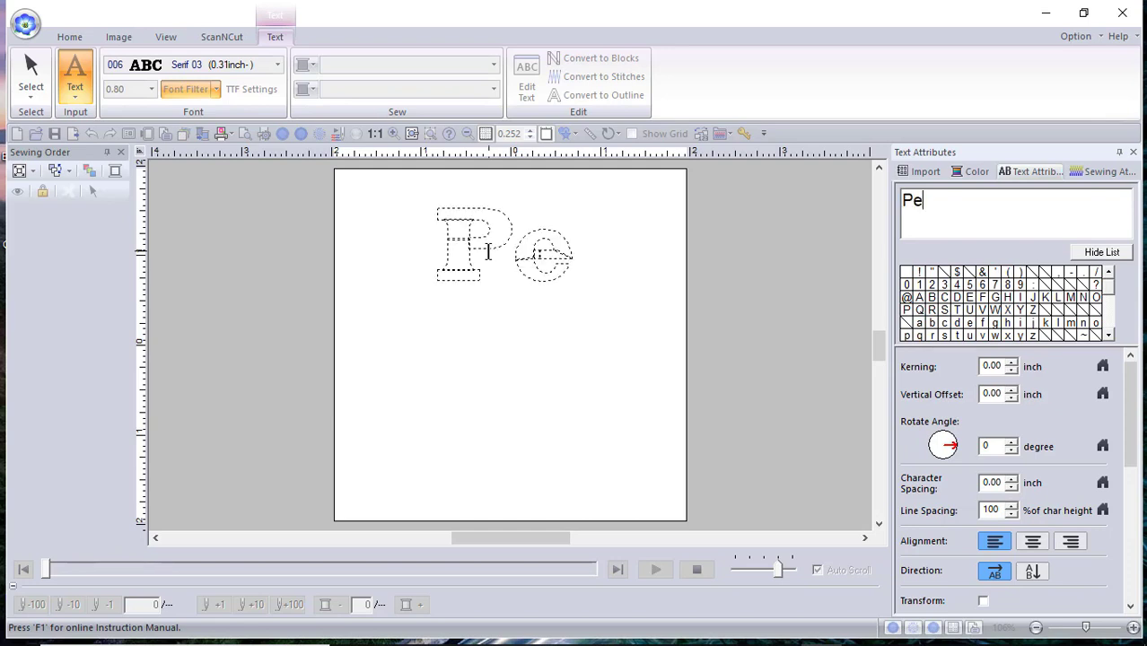
text(design)
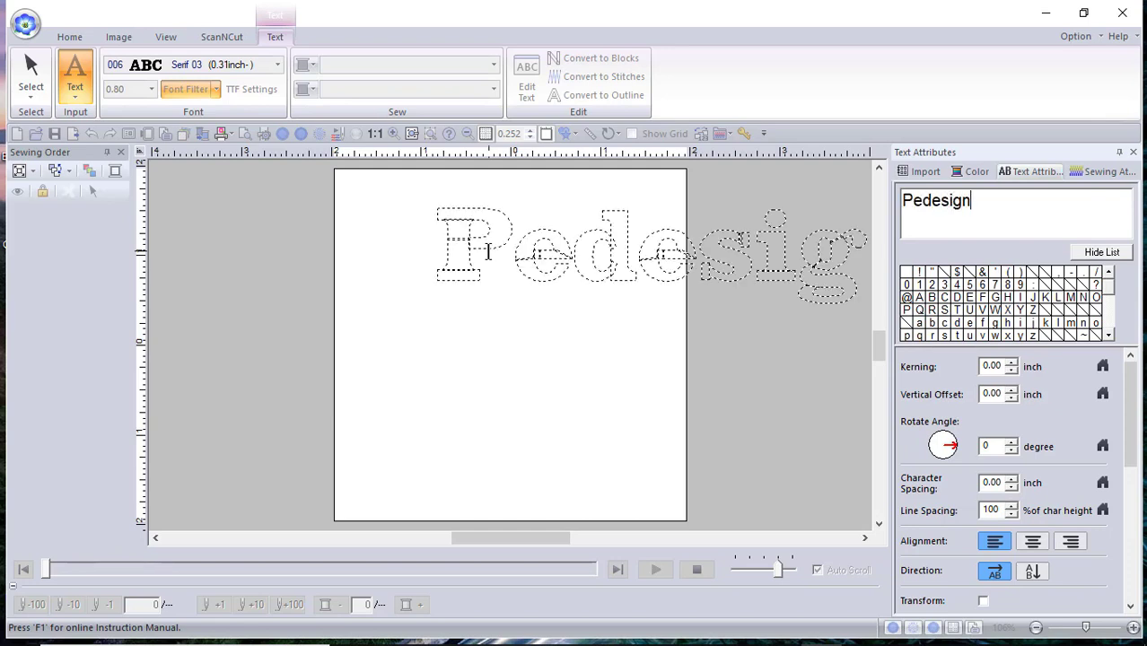
key(Return)
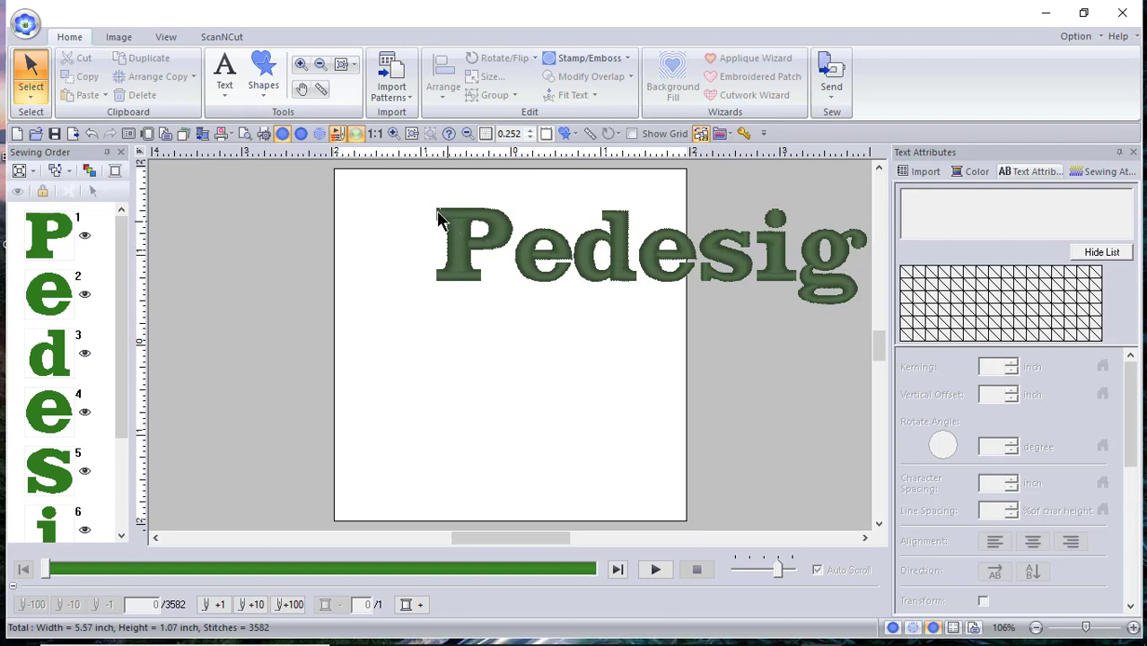
Step: Change the Pedesign lettering to Serif 02 and shift it slightly left
click(463, 244)
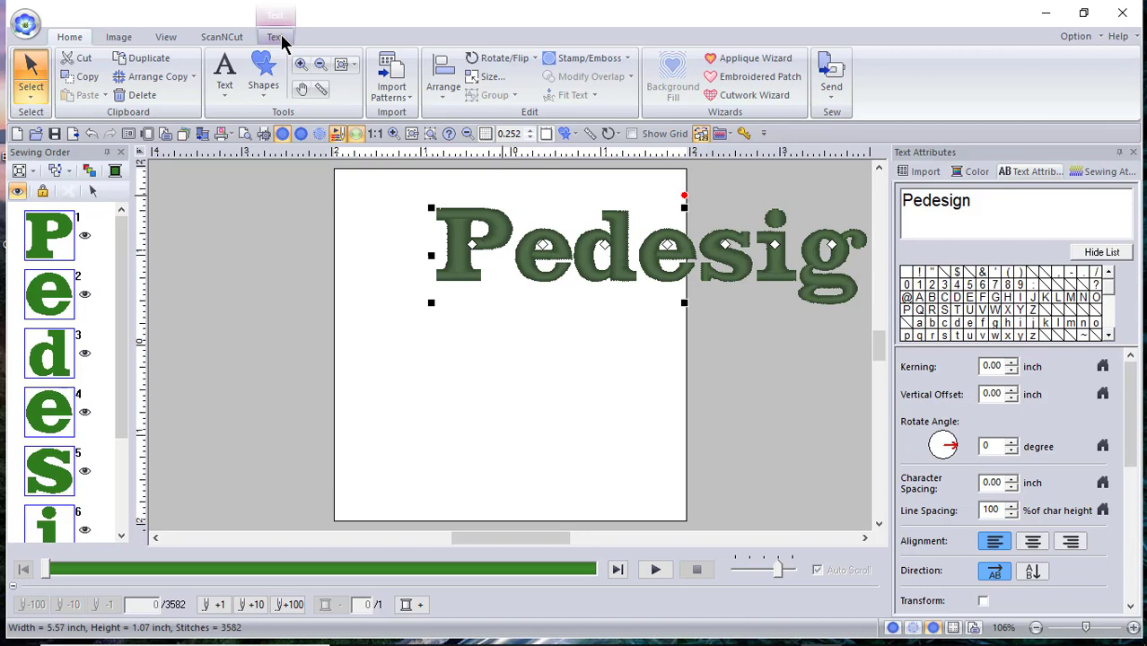
click(276, 37)
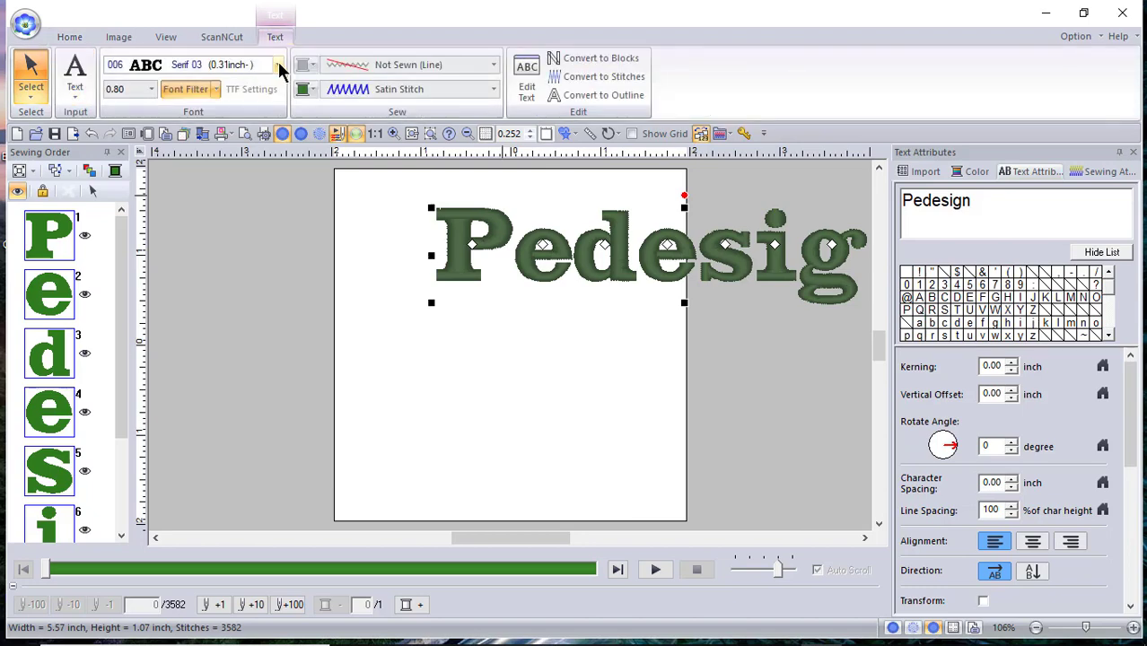
click(279, 65)
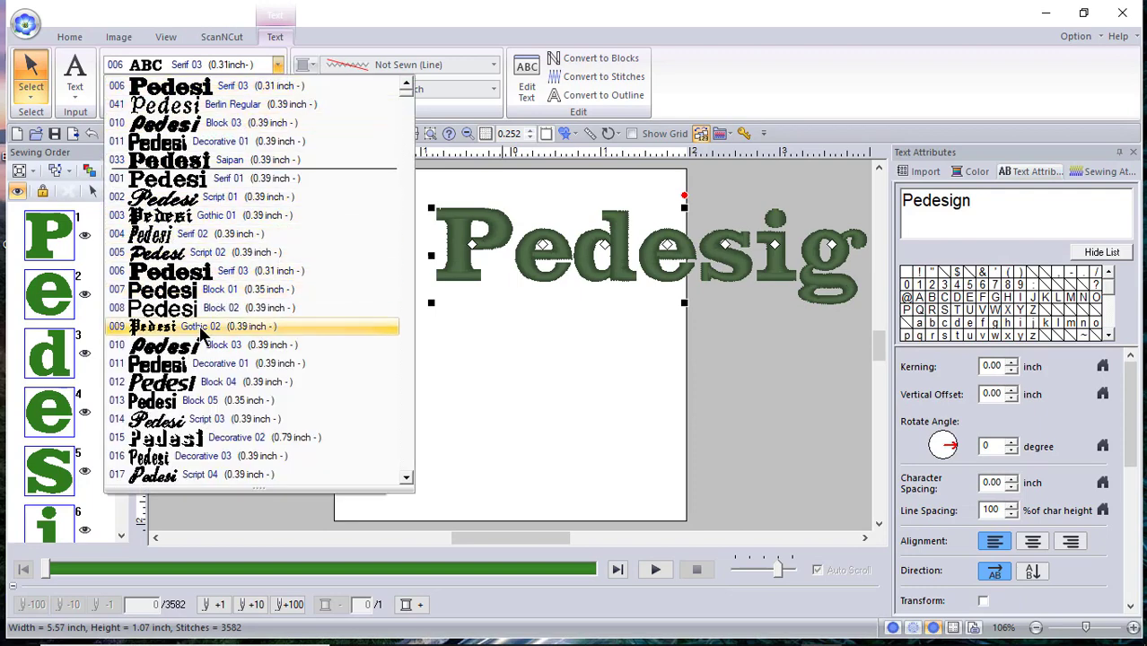
scroll(208, 330, down, 1)
scroll(208, 334, down, 1)
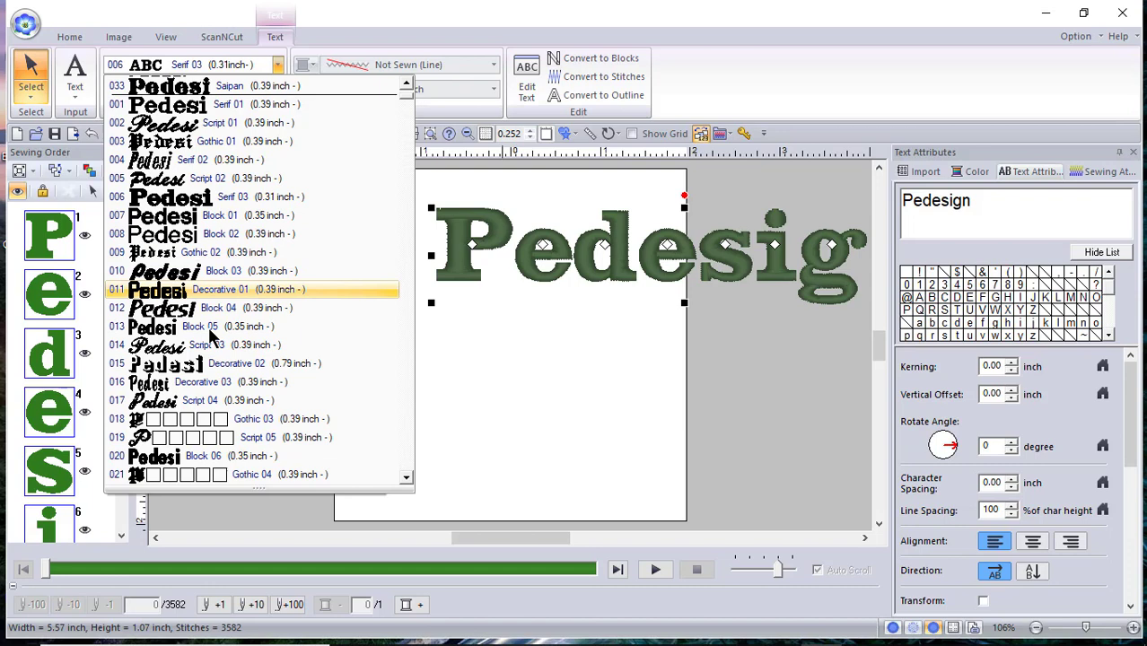
scroll(212, 330, up, 2)
scroll(212, 331, up, 1)
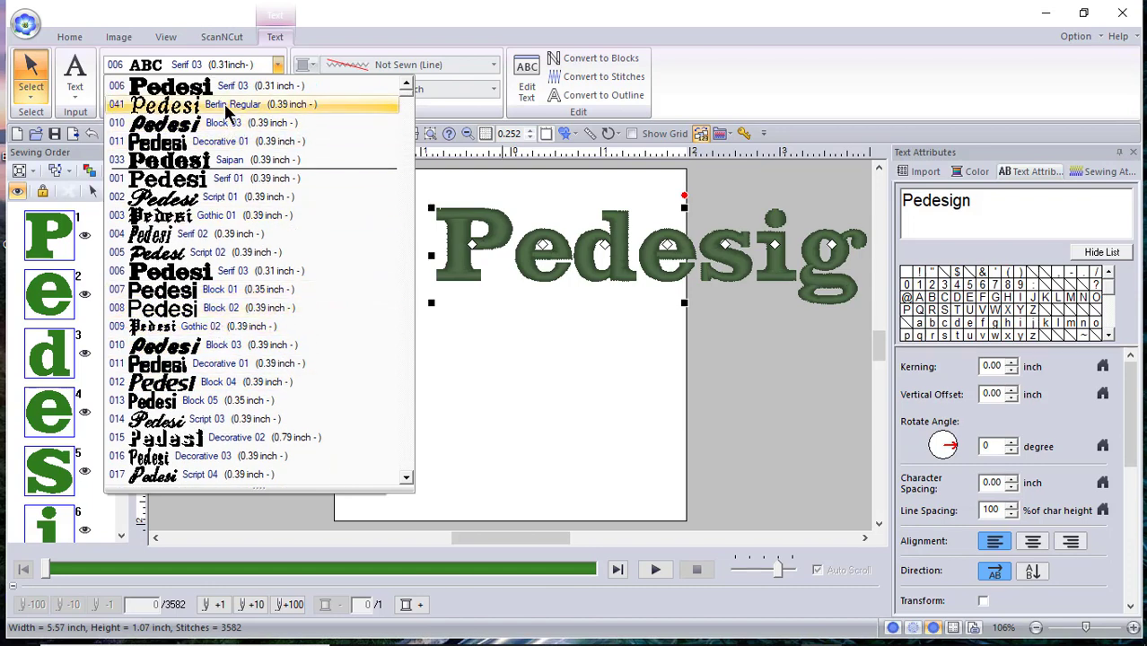
click(201, 235)
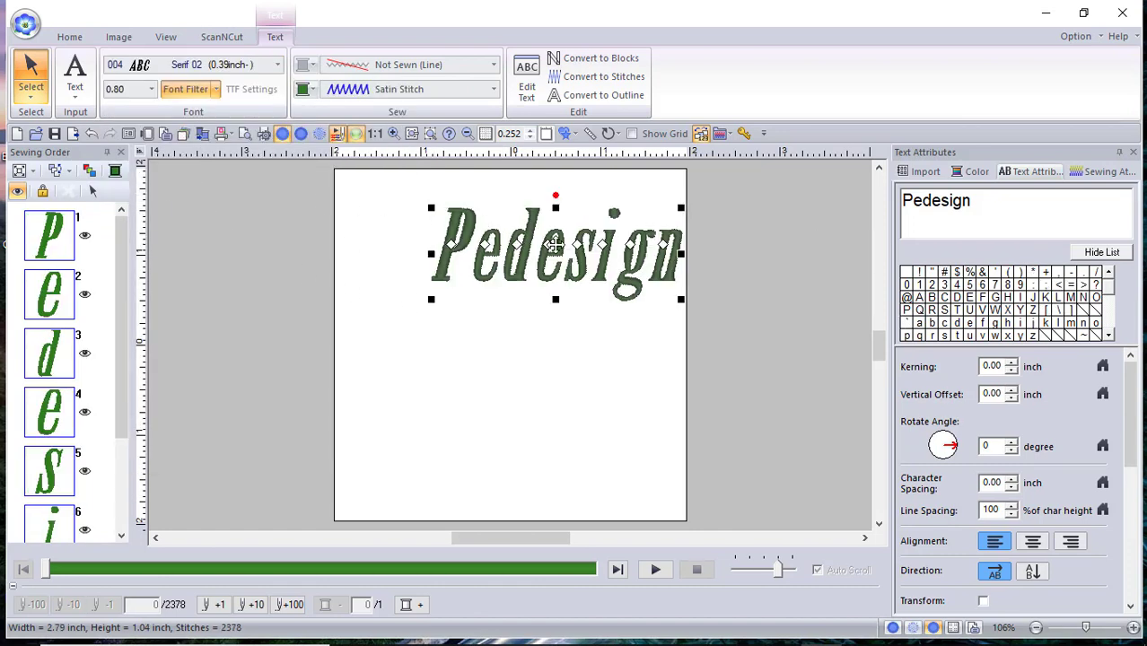
drag(551, 257, 490, 257)
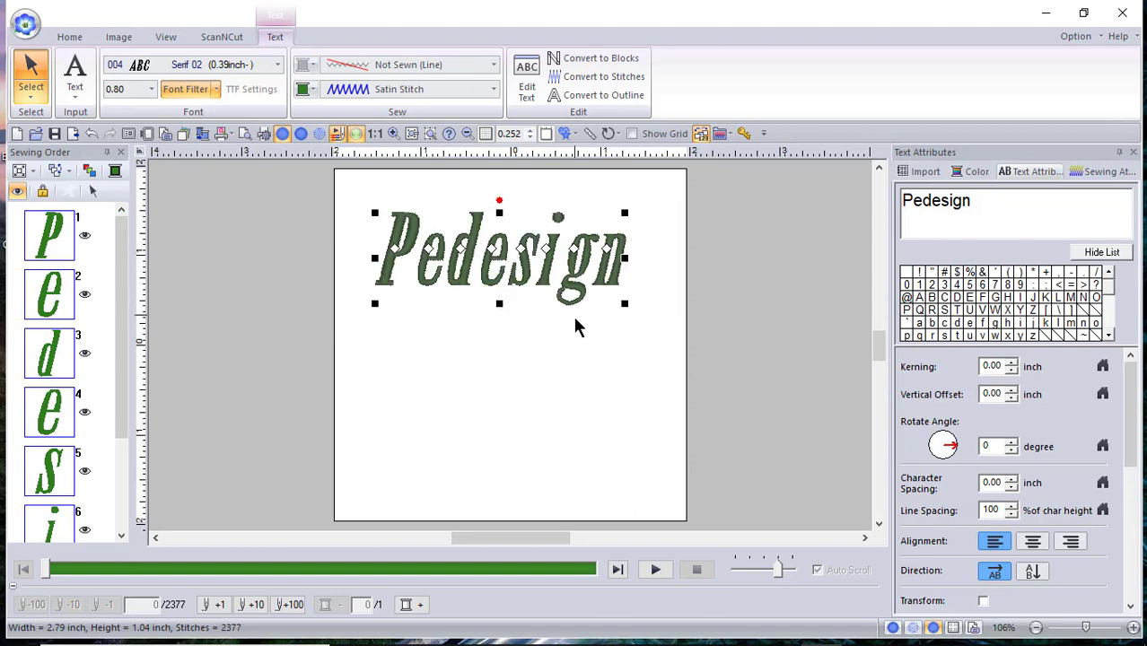
Step: Make the initial P of Pedesign Script 03 in 800 Red thread
click(396, 255)
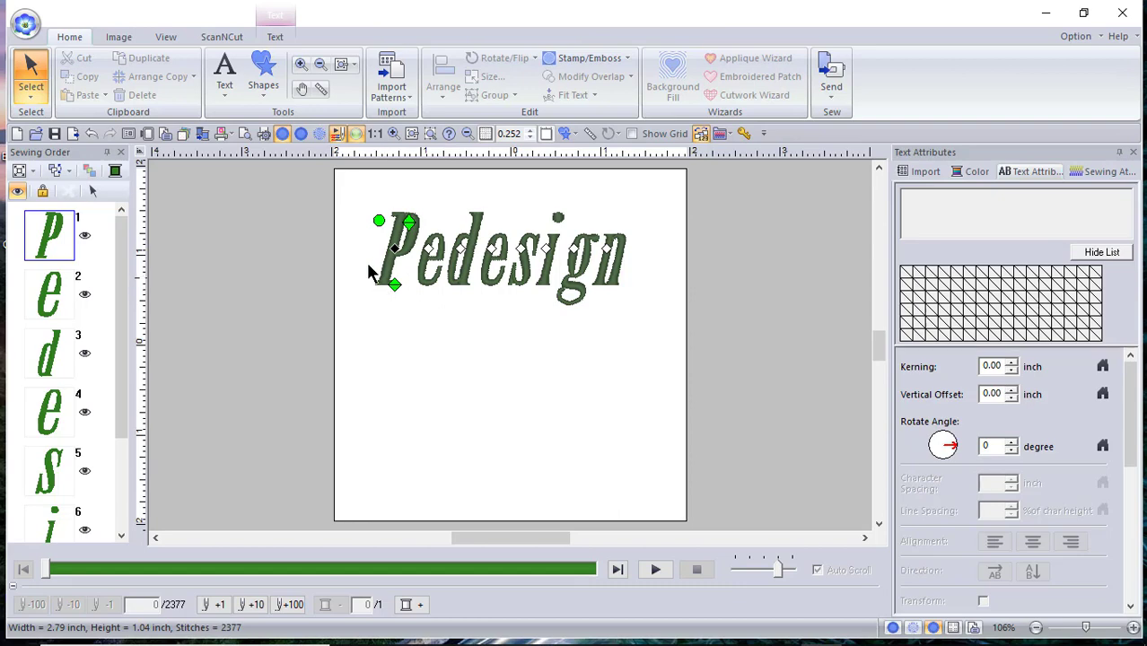
click(274, 37)
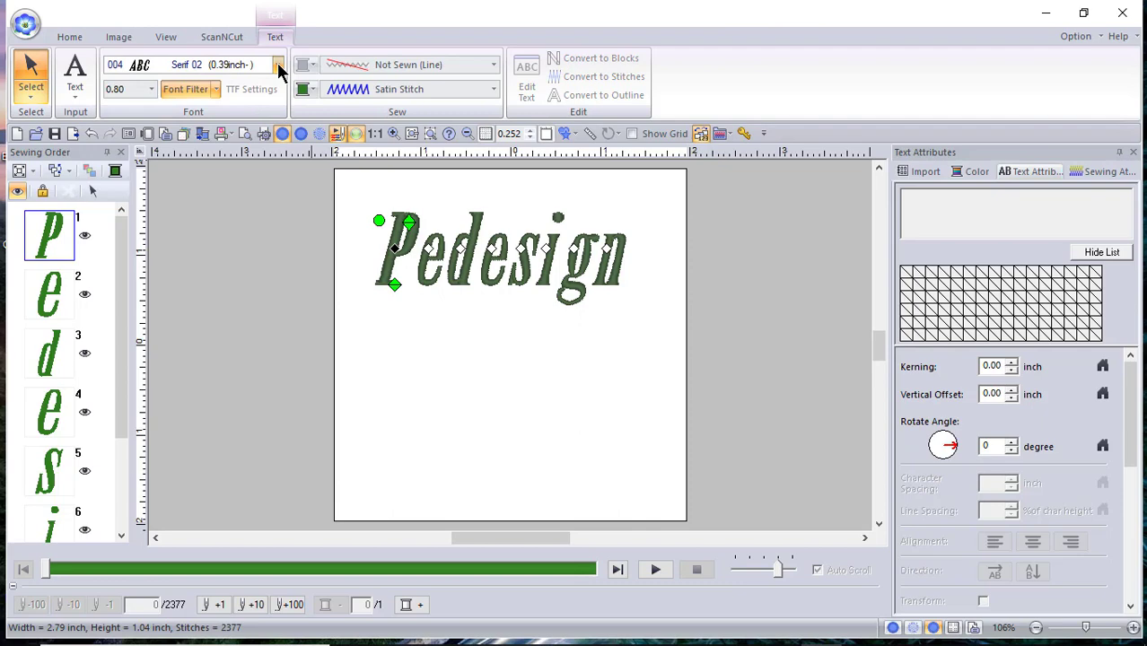
click(279, 67)
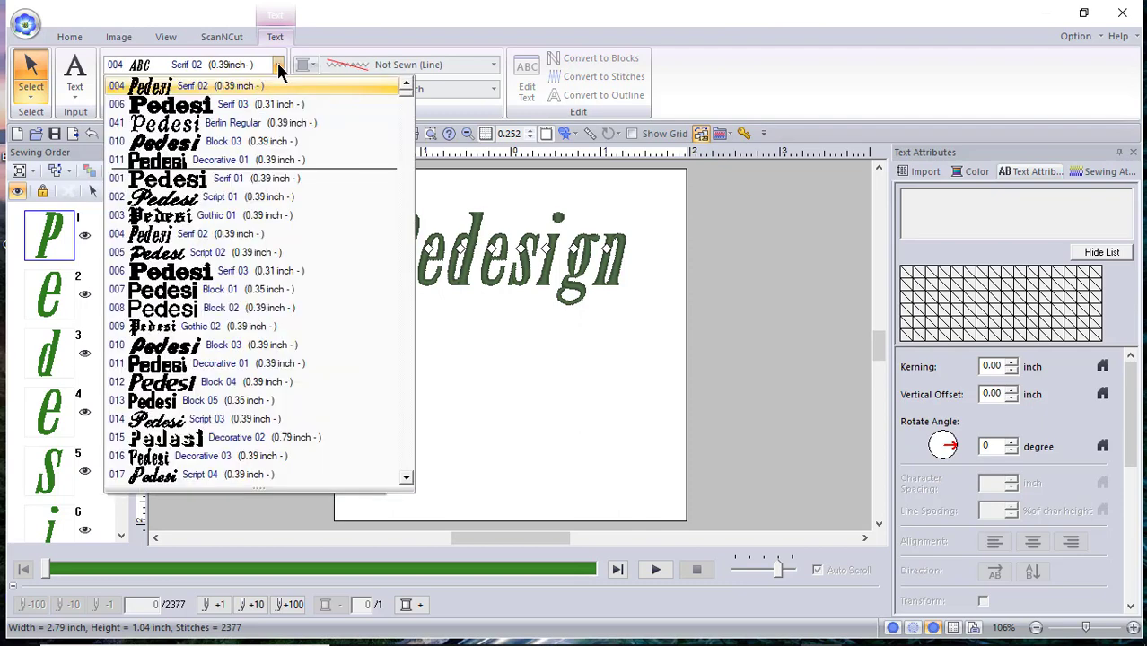
click(208, 424)
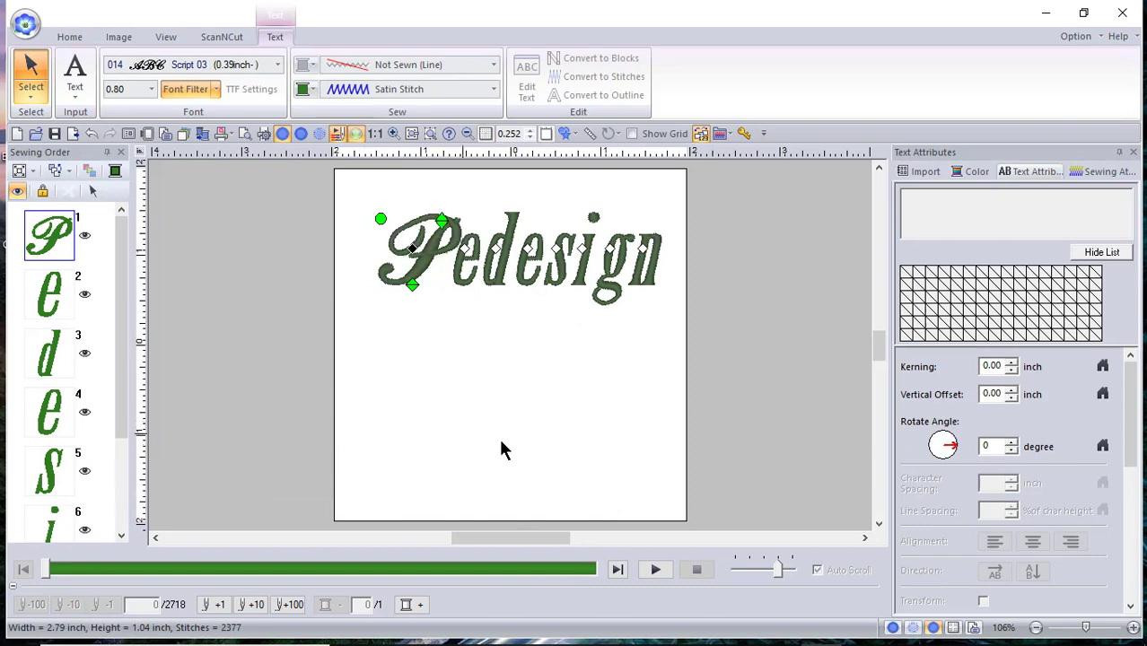
click(972, 172)
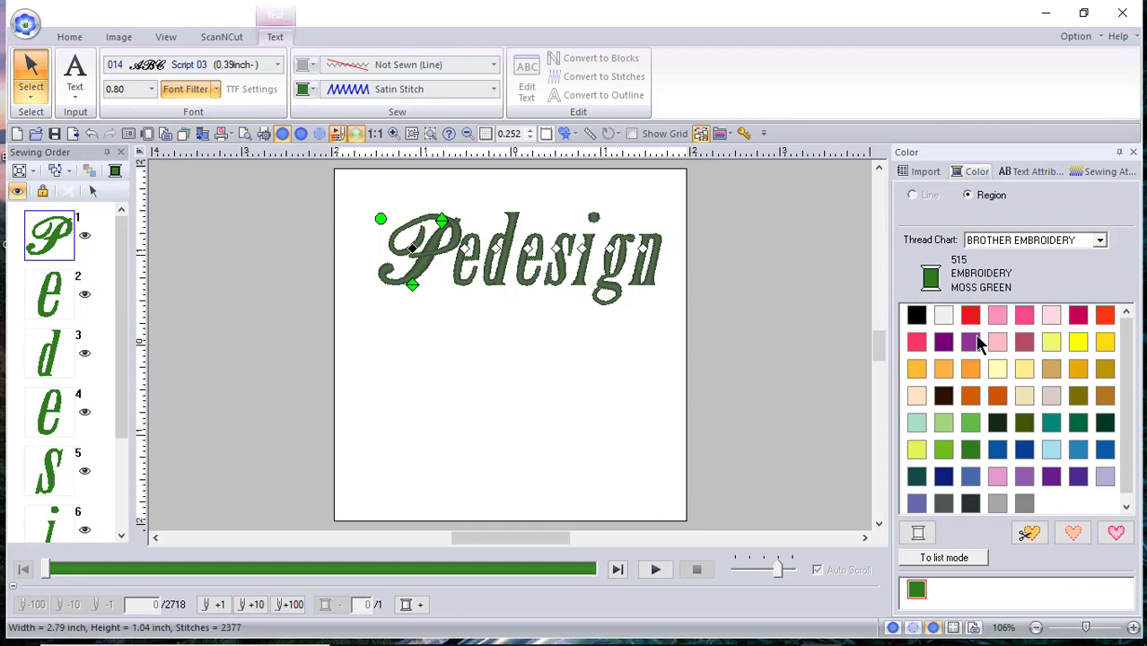
click(970, 315)
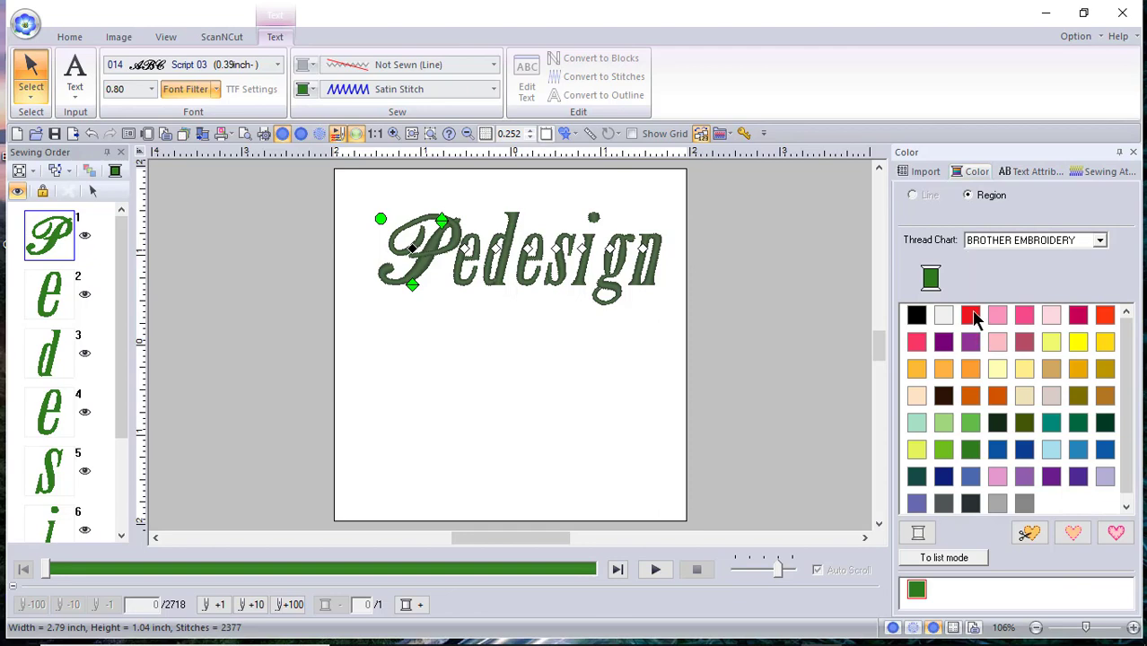
click(547, 366)
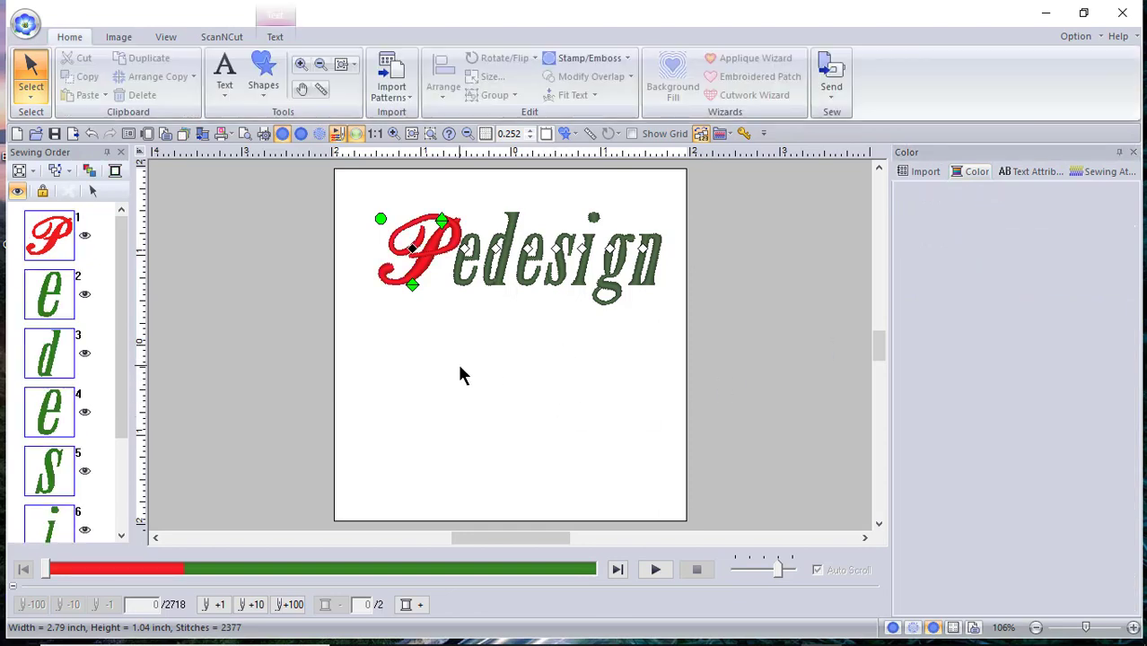
Step: Colour the d, s and n of Pedesign 205 Yellow and drag them downward
click(464, 296)
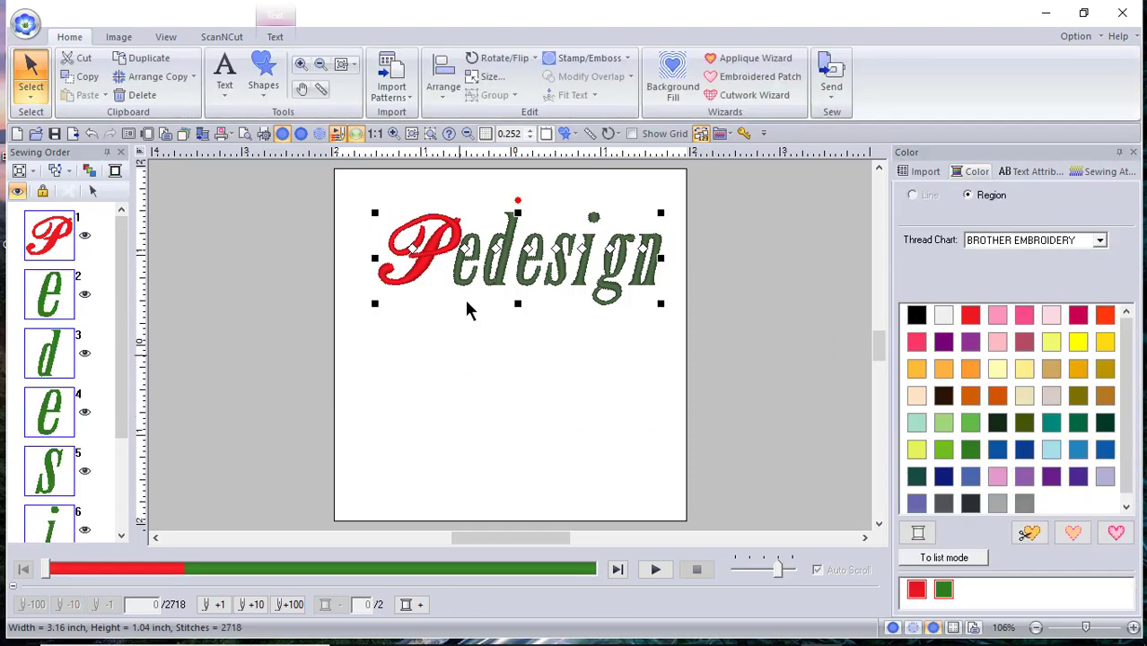
click(502, 267)
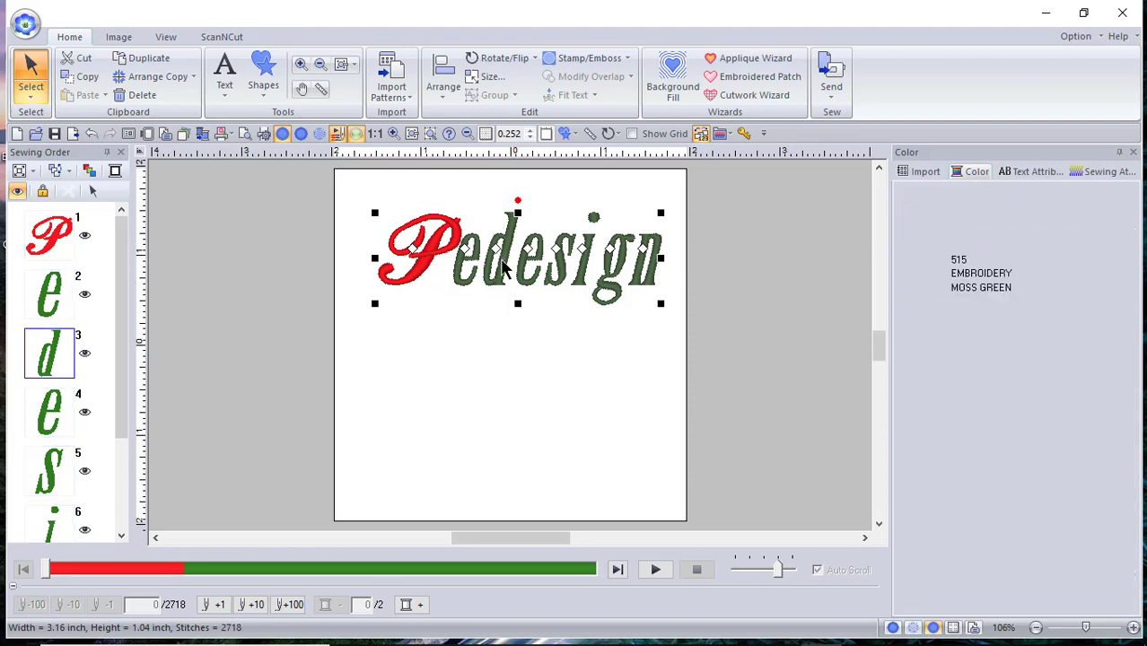
ctrl+click(557, 258)
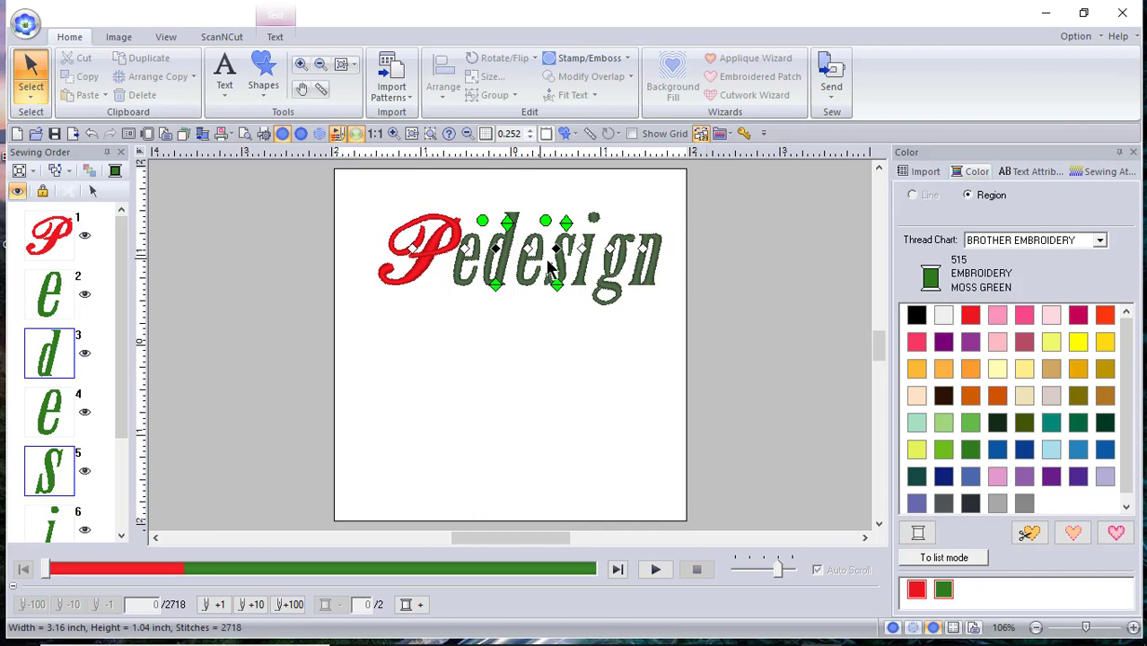
ctrl+click(644, 262)
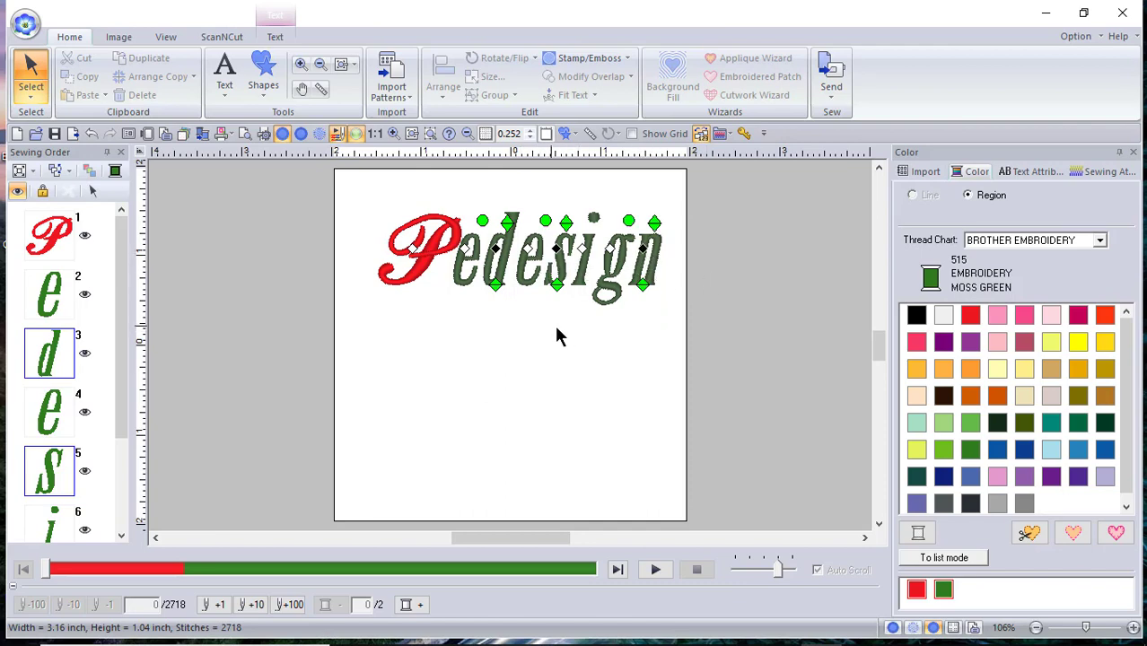
click(1078, 342)
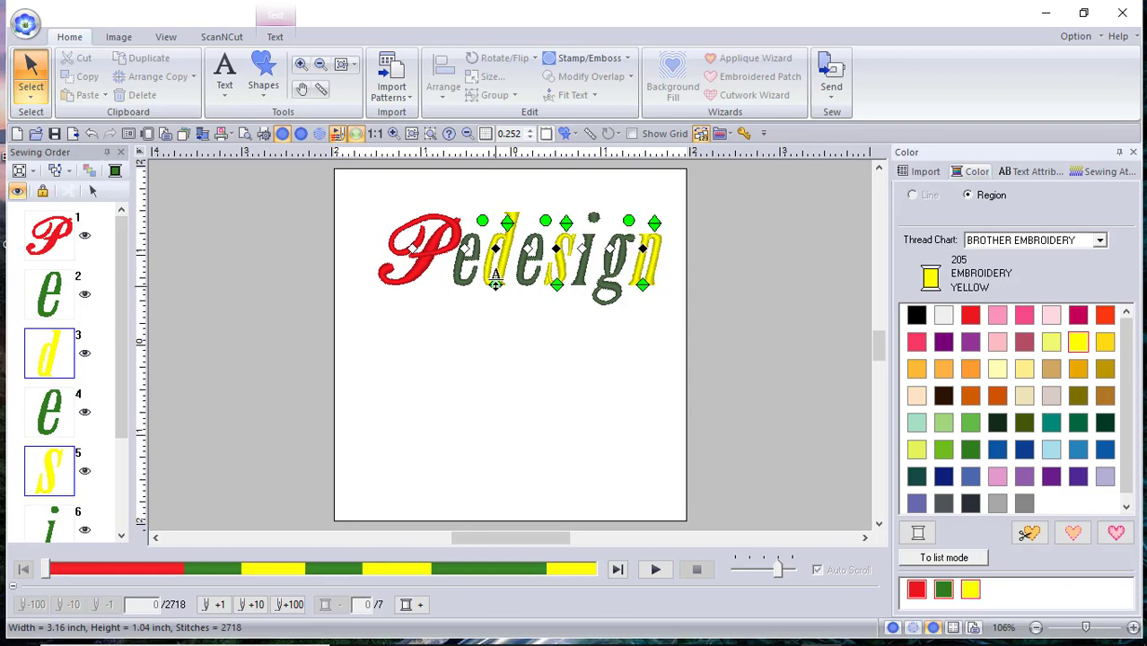
drag(495, 278, 486, 326)
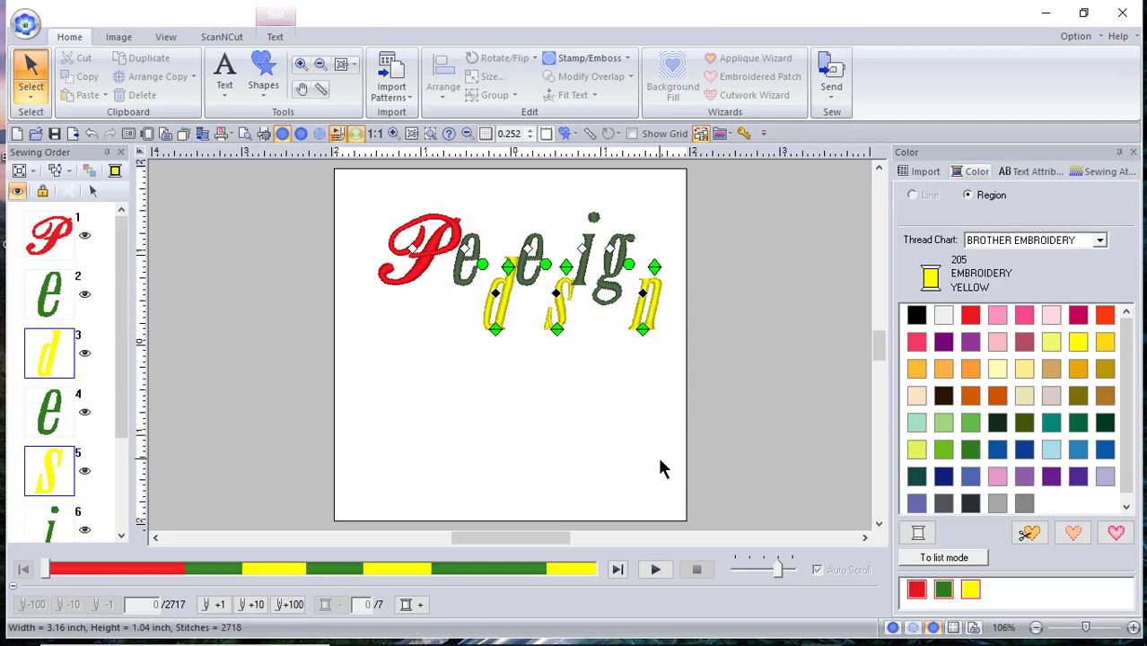
Step: Undo the downward move of the yellow letters and deselect the lettering
click(90, 134)
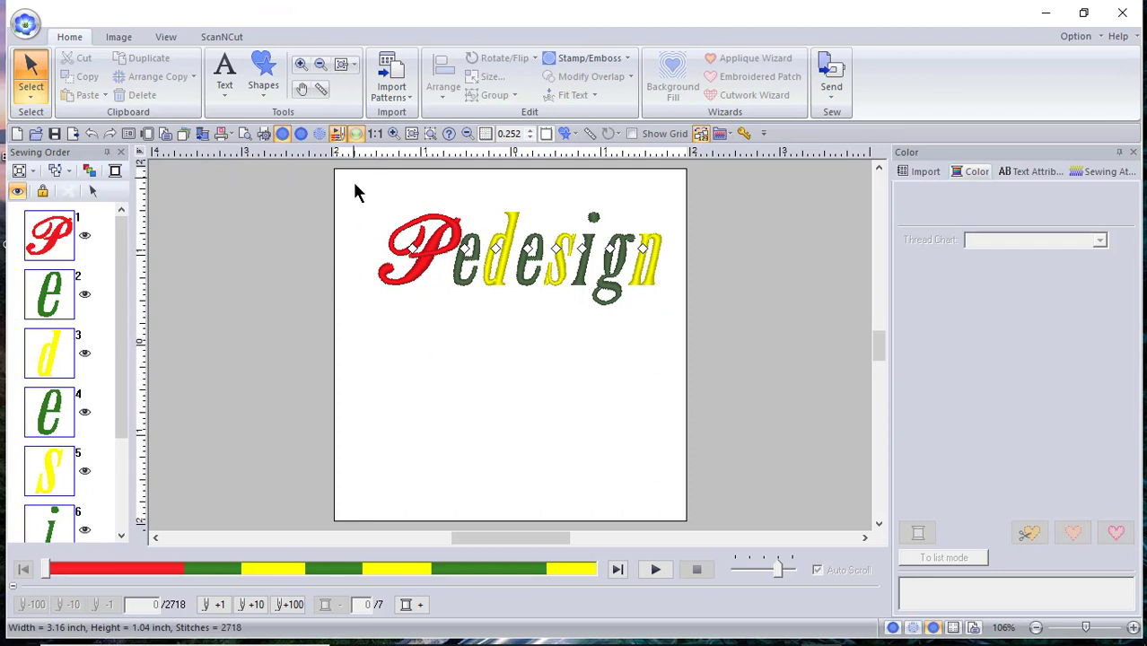
drag(353, 195, 445, 341)
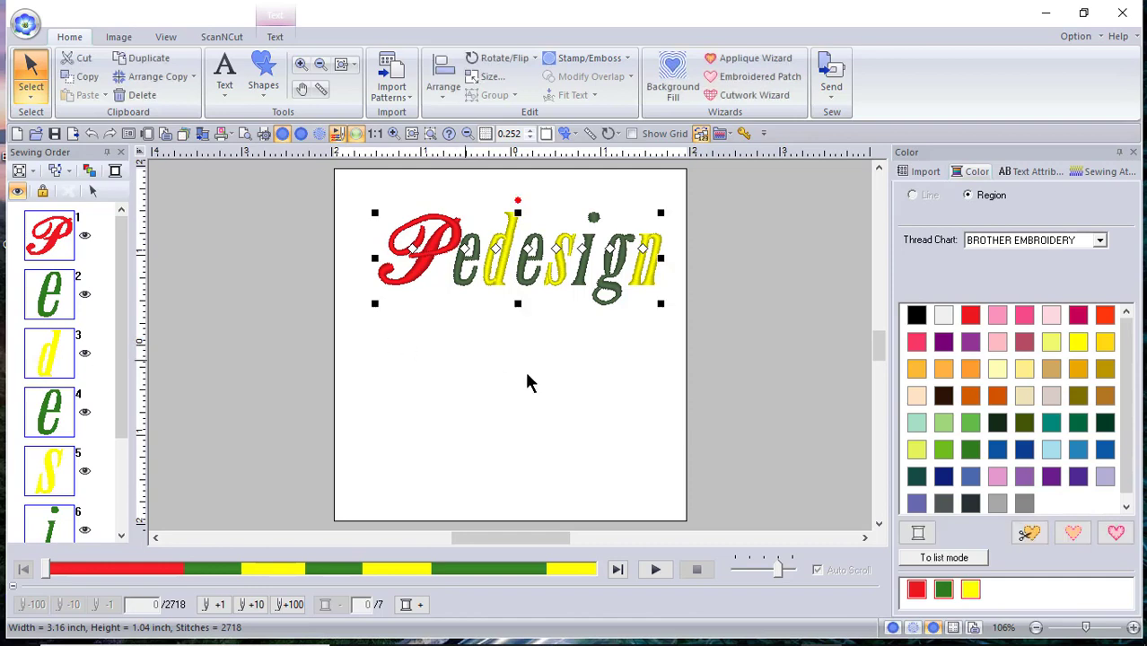
click(527, 384)
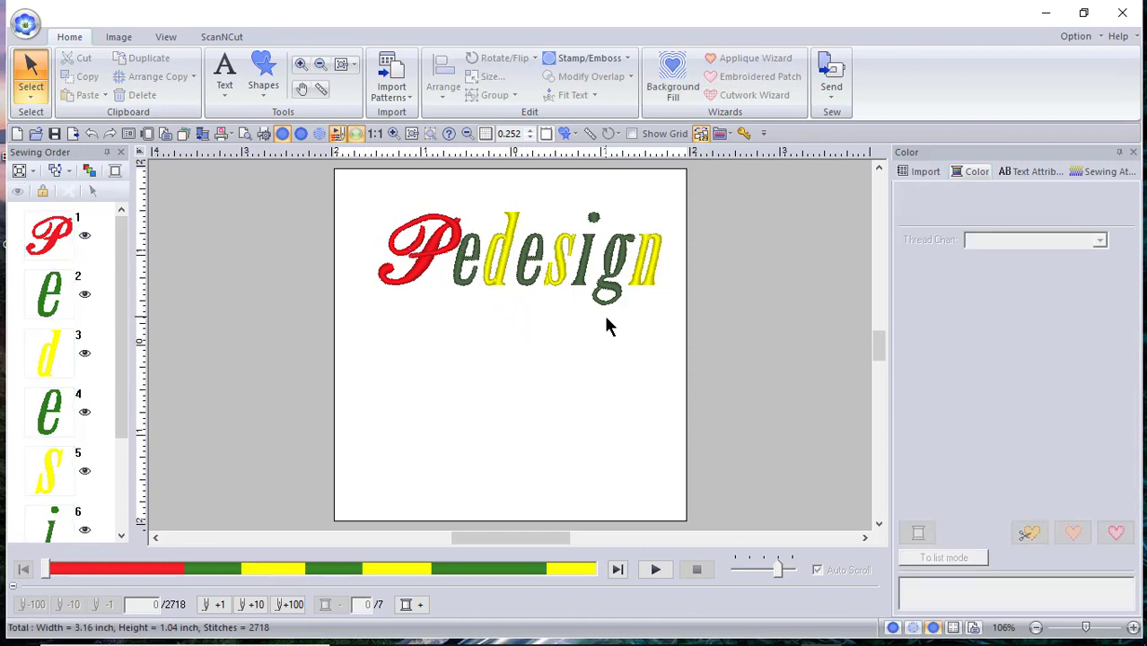
Step: With the Text tool set to Block 05, type 'Software' below Pedesign
click(226, 90)
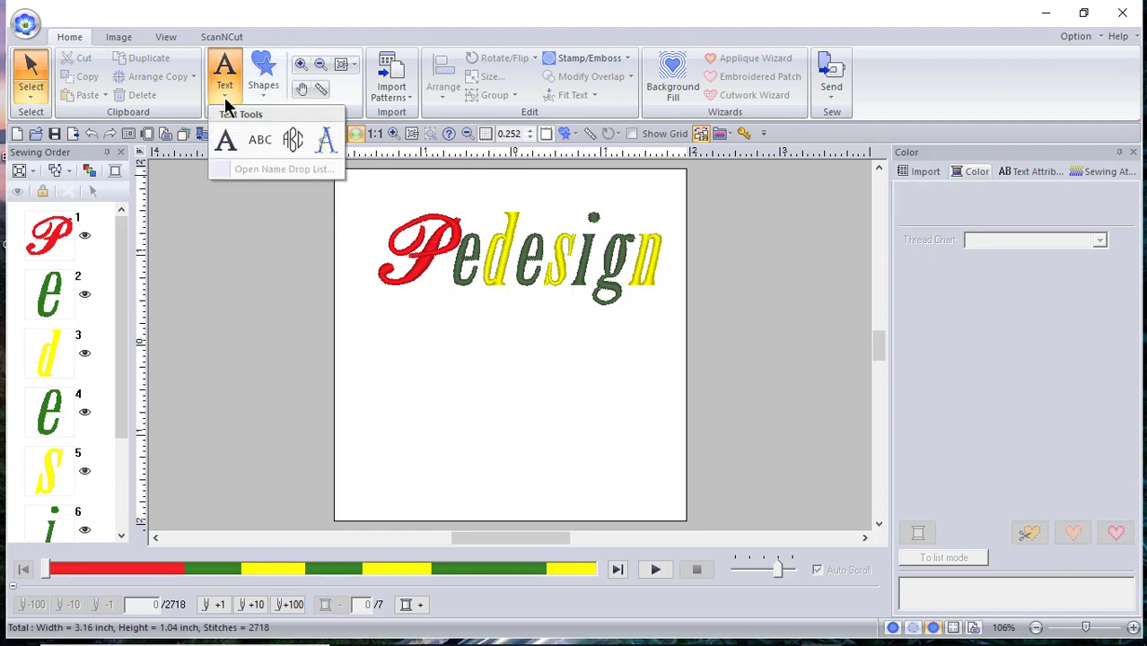
click(224, 141)
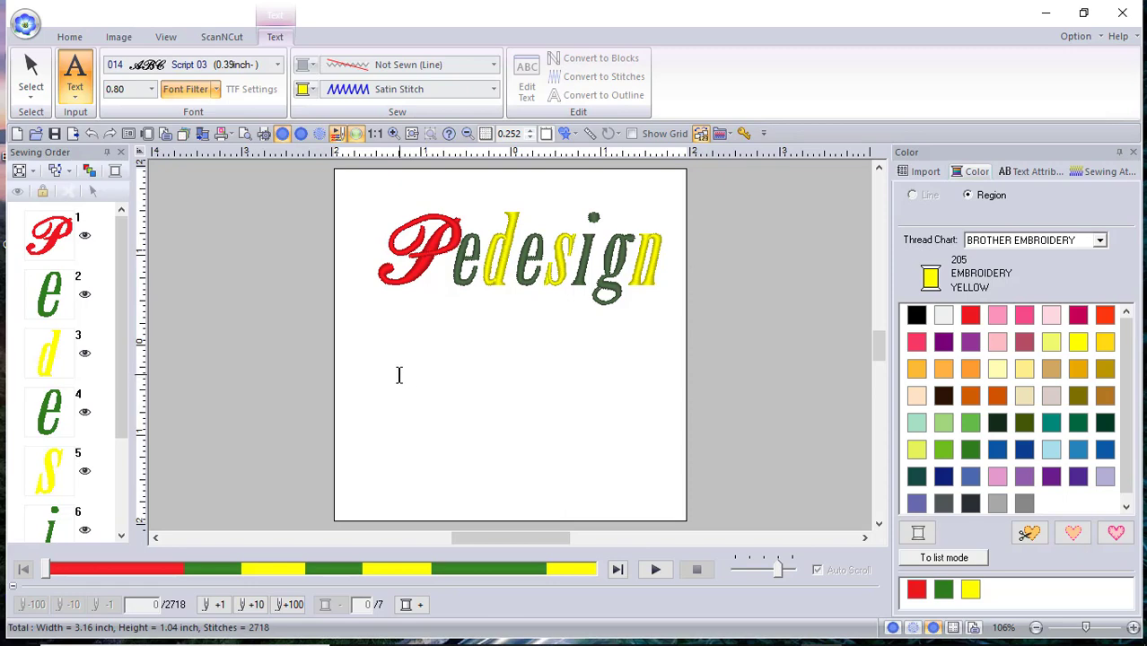
click(277, 66)
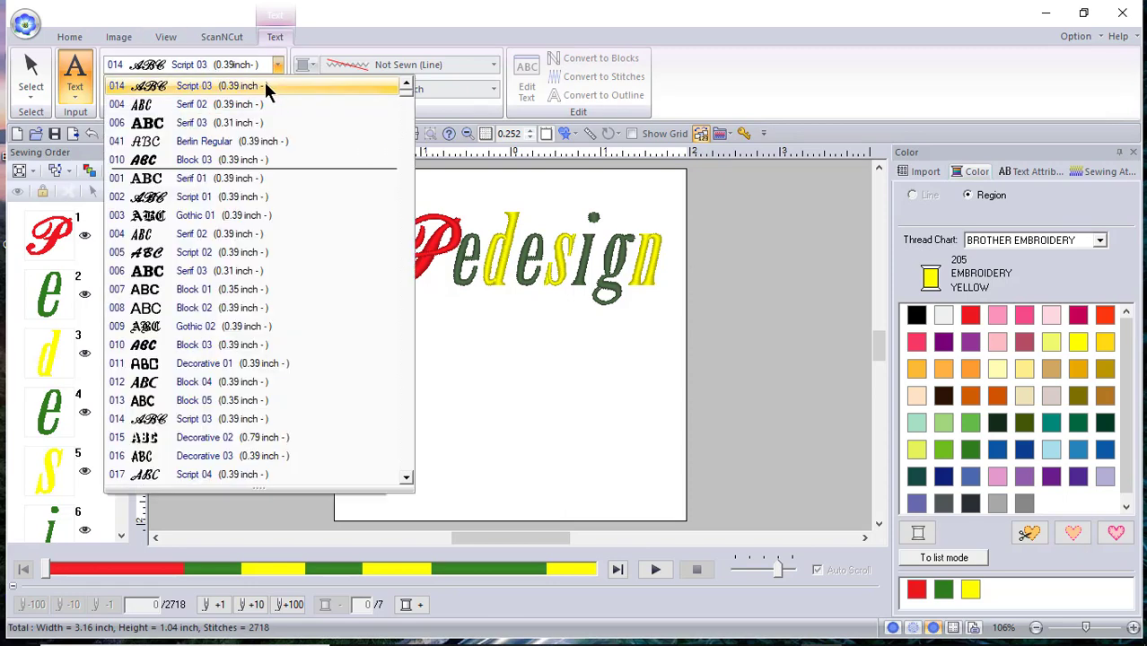
click(172, 397)
click(370, 393)
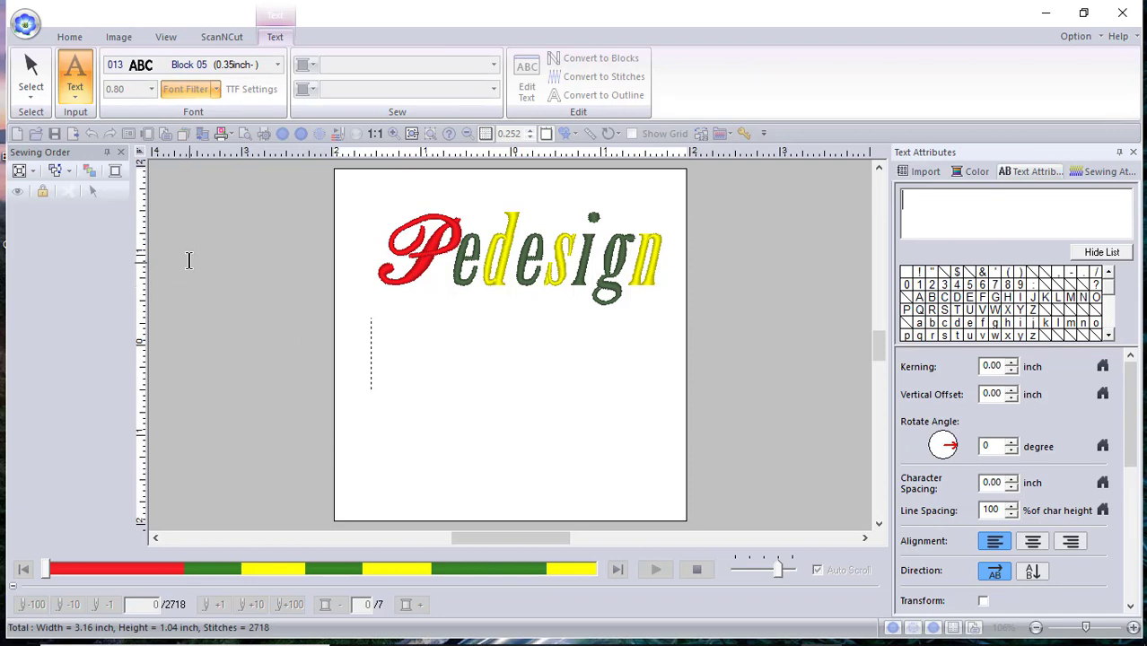
text(So)
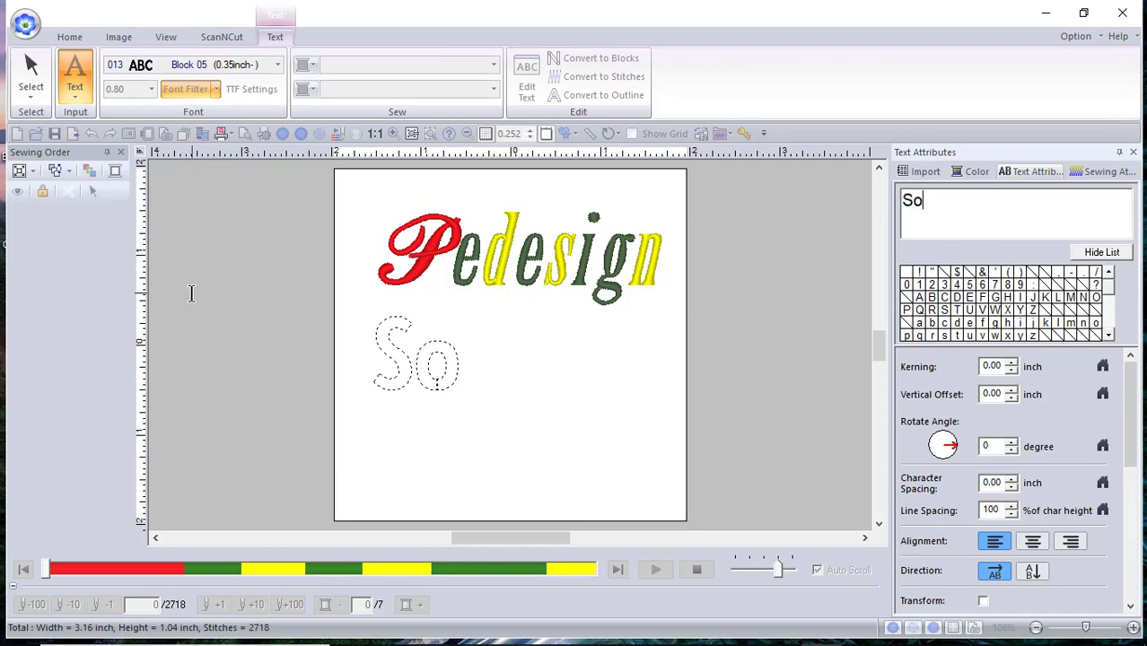
text(ftware)
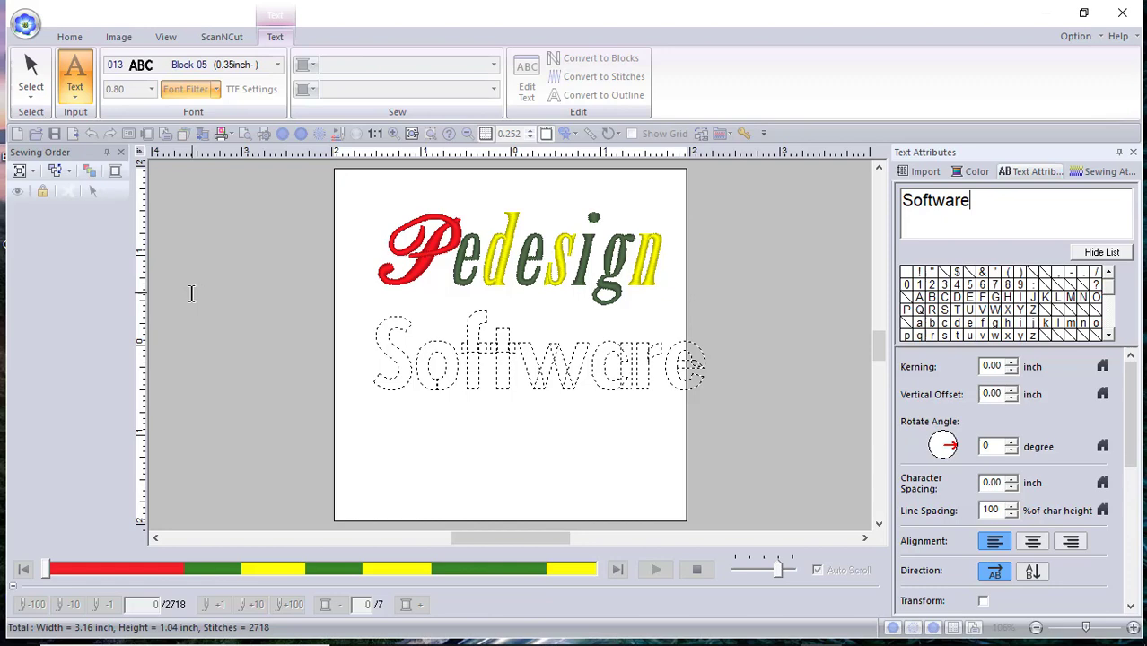
Step: Convert 'Software' to stitches in 620 Magenta and shrink it to 3.02 × 0.74 inches
right_click(191, 293)
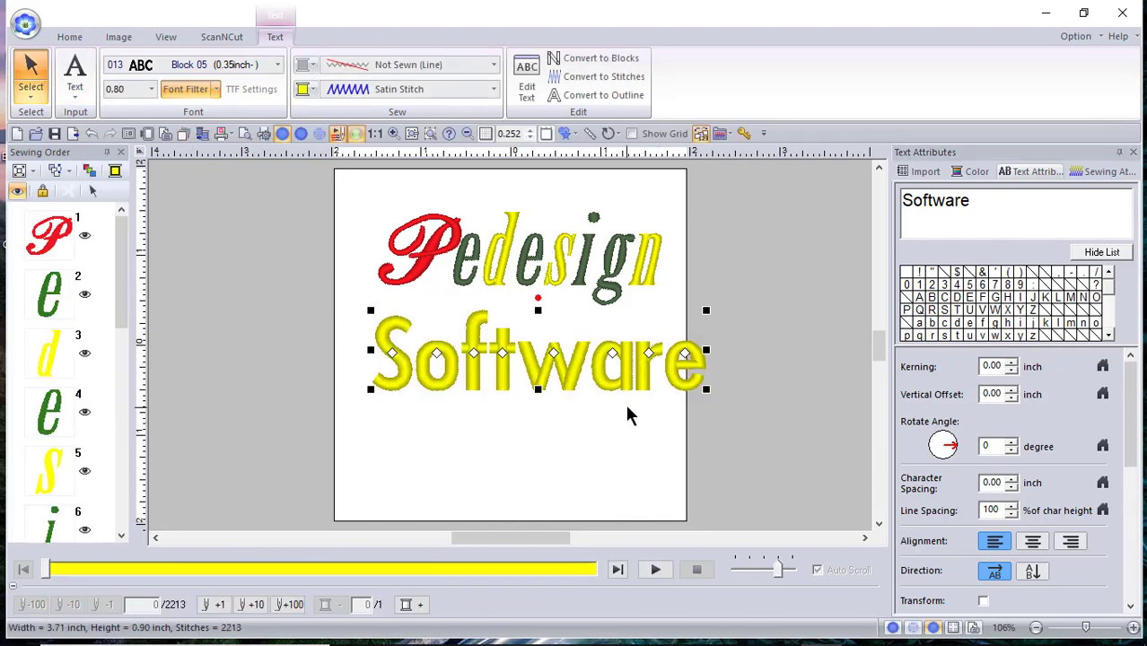
click(978, 171)
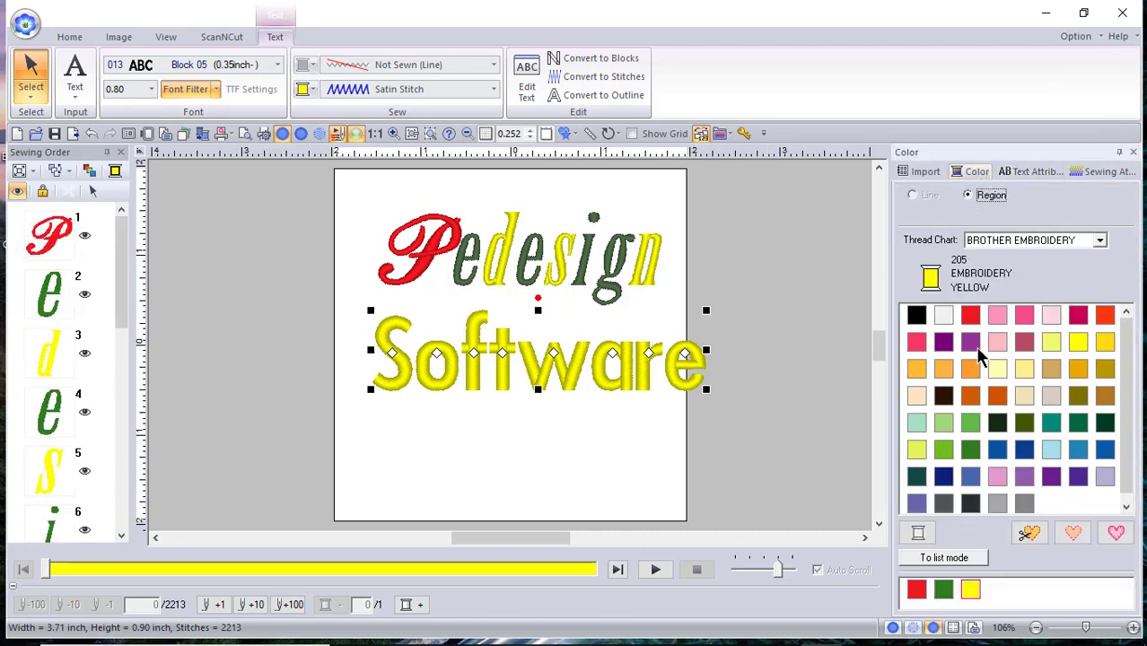
click(971, 340)
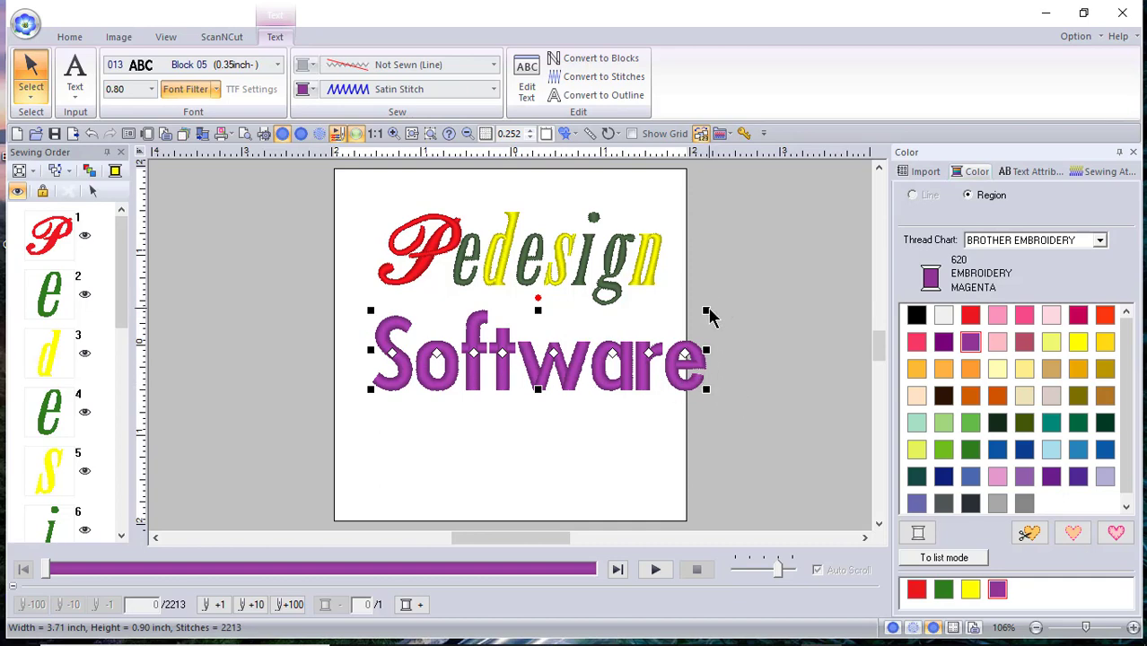
drag(707, 311, 700, 327)
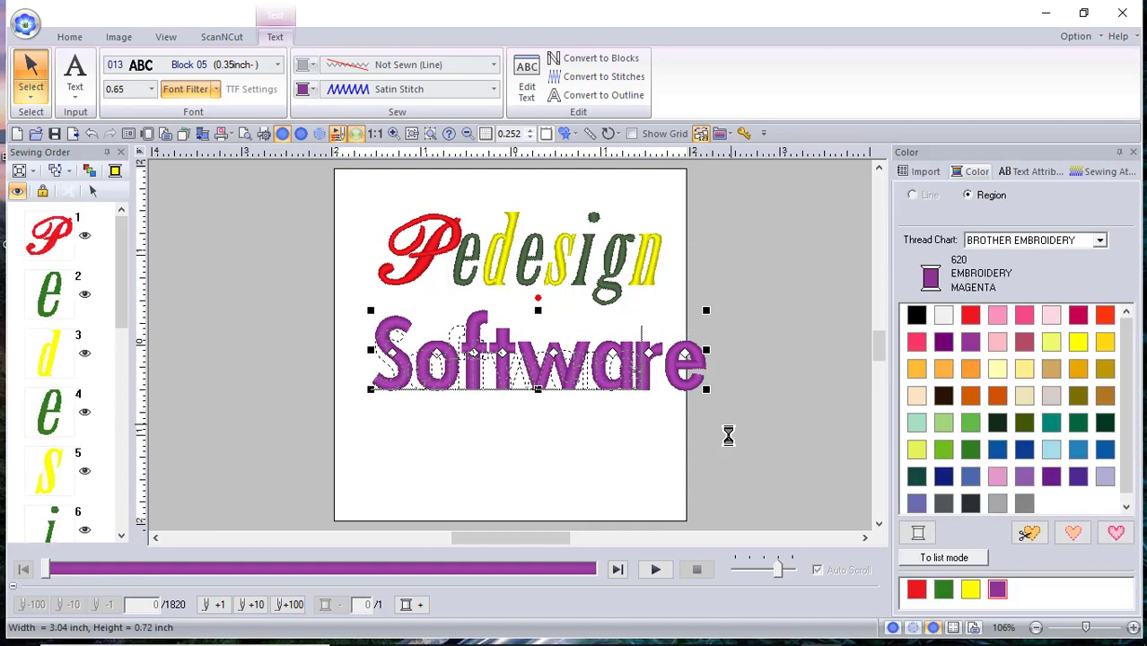
Step: Select the Software lettering, then select only its first letters, S through t
click(507, 438)
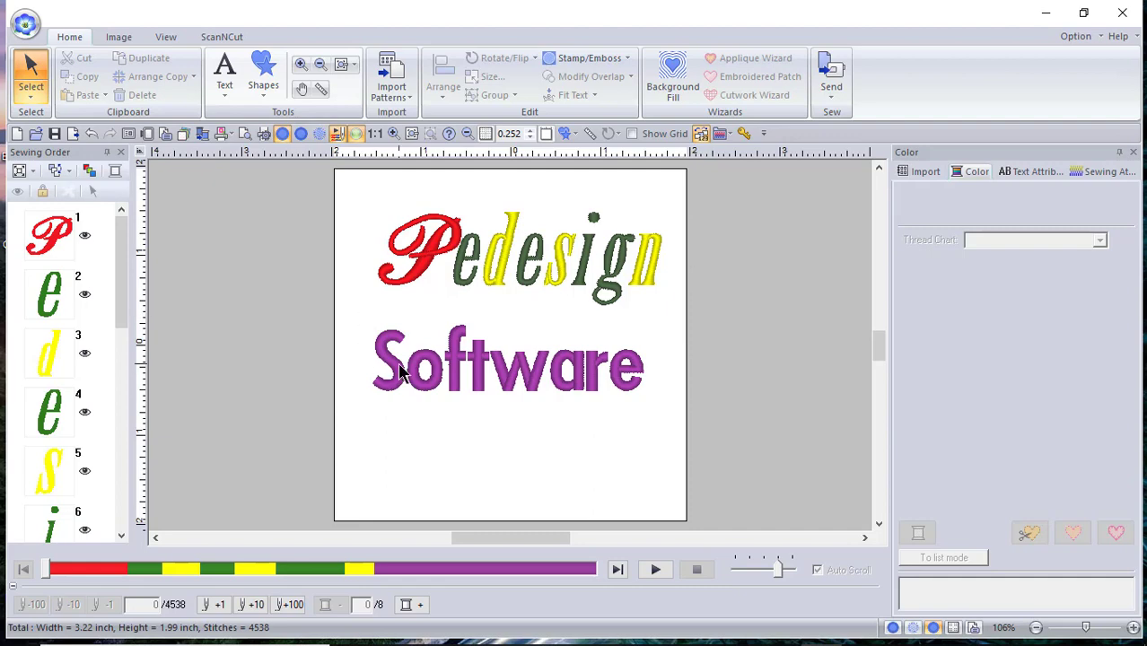
click(402, 370)
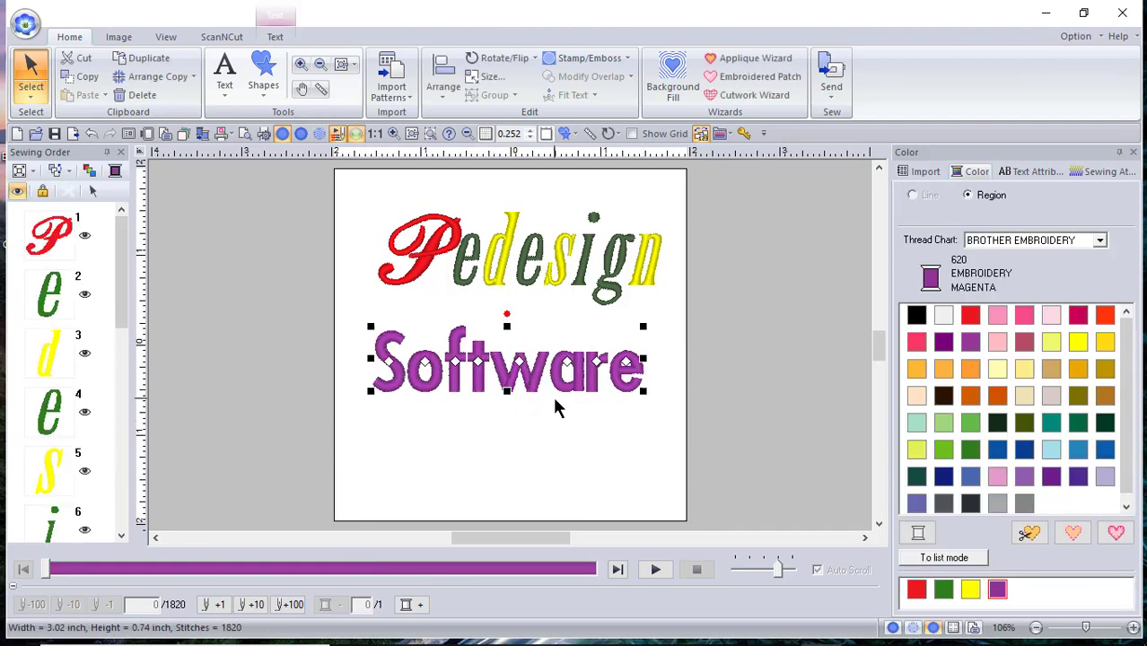
click(421, 437)
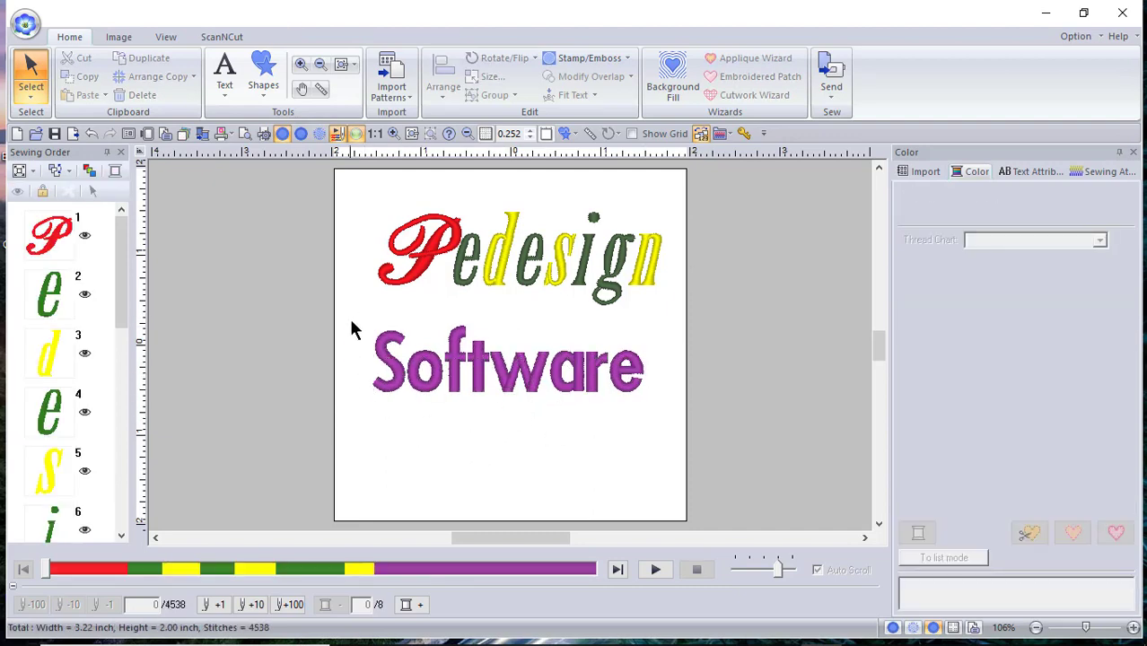
drag(351, 321, 667, 404)
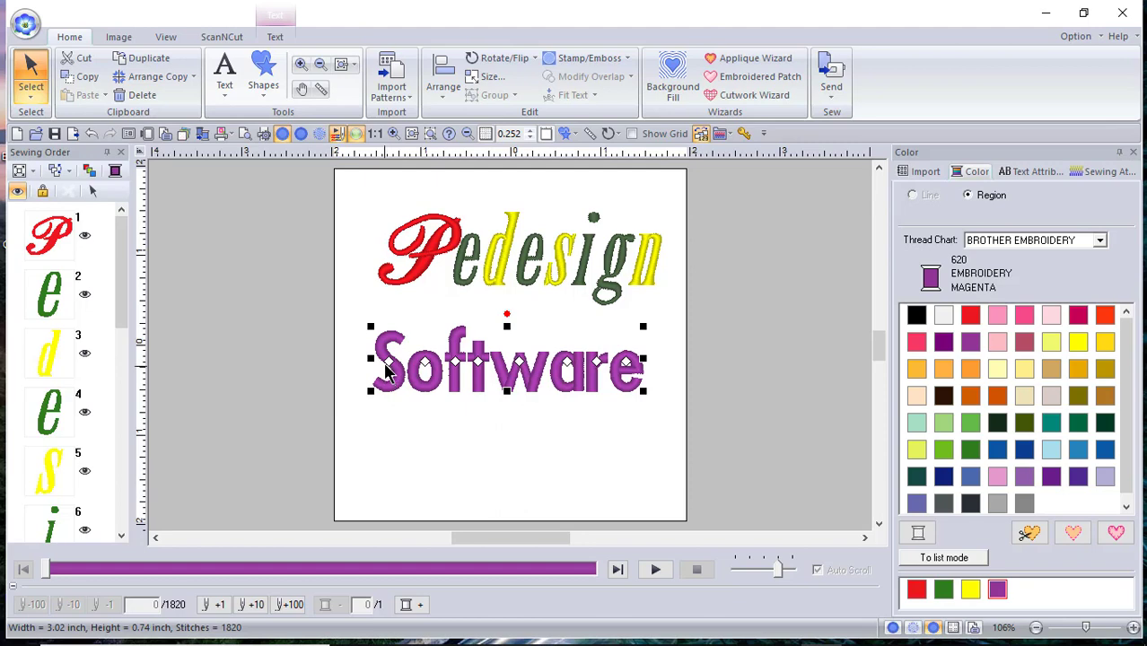
click(471, 395)
click(476, 363)
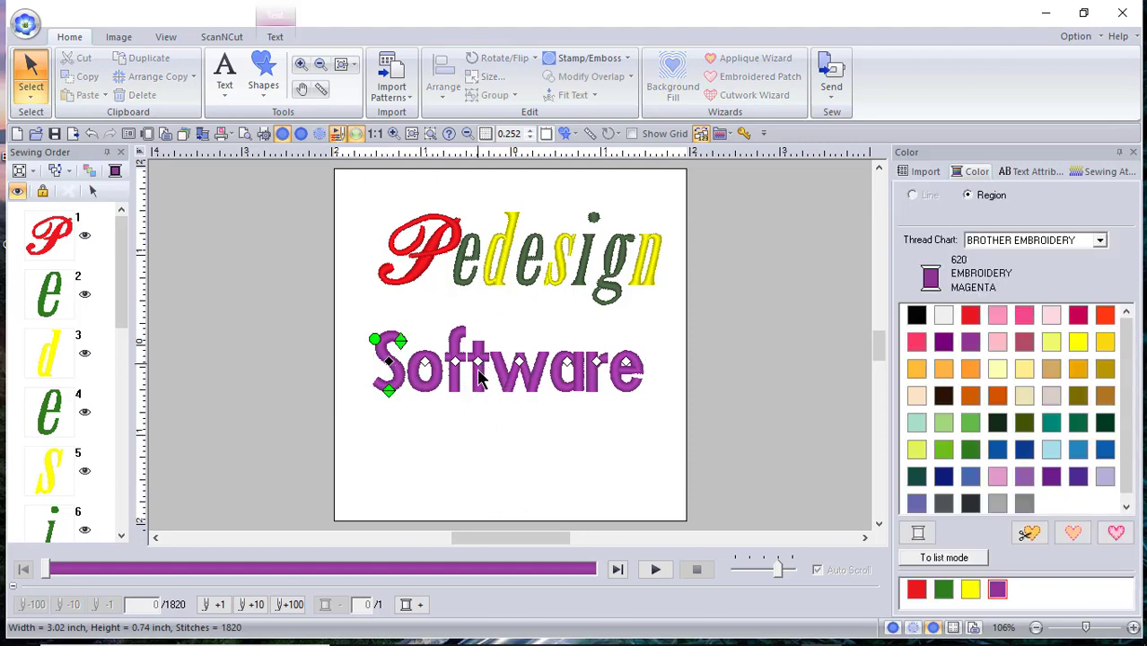
ctrl+click(476, 371)
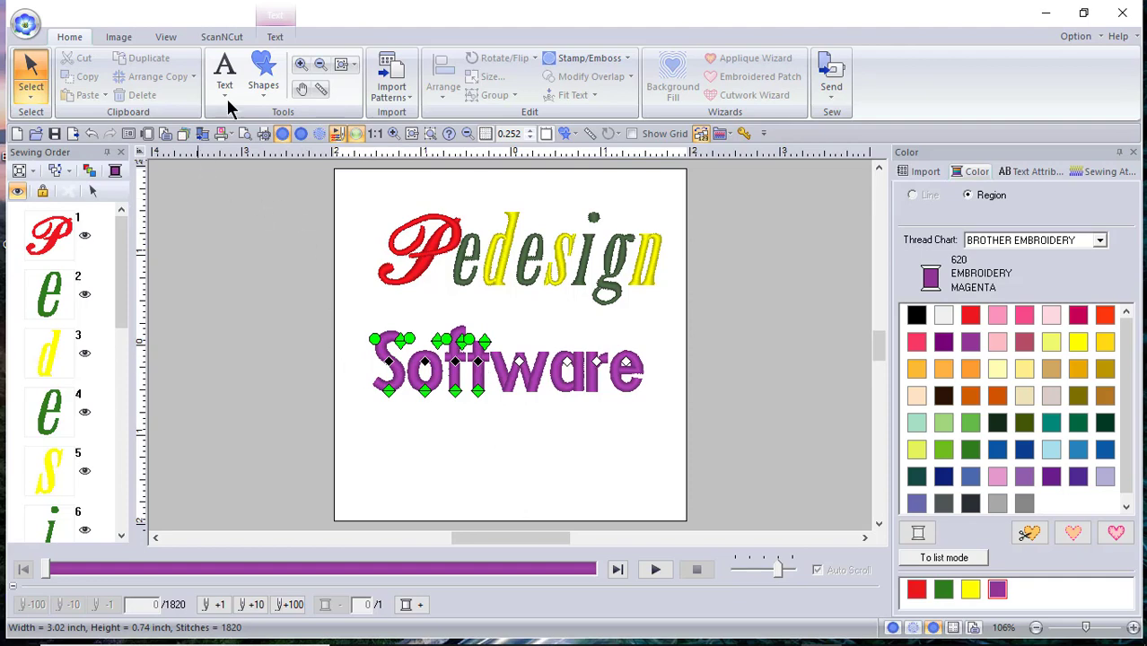
Step: Set the selected Soft letters to the 016 Decorative 03 font
click(279, 36)
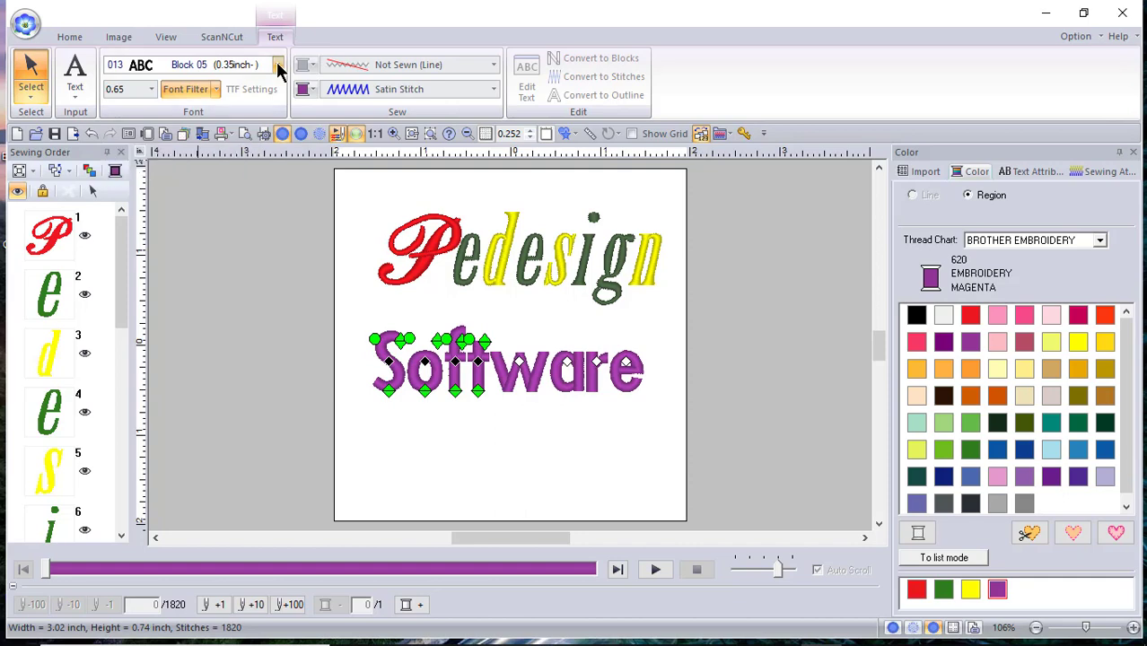
click(278, 67)
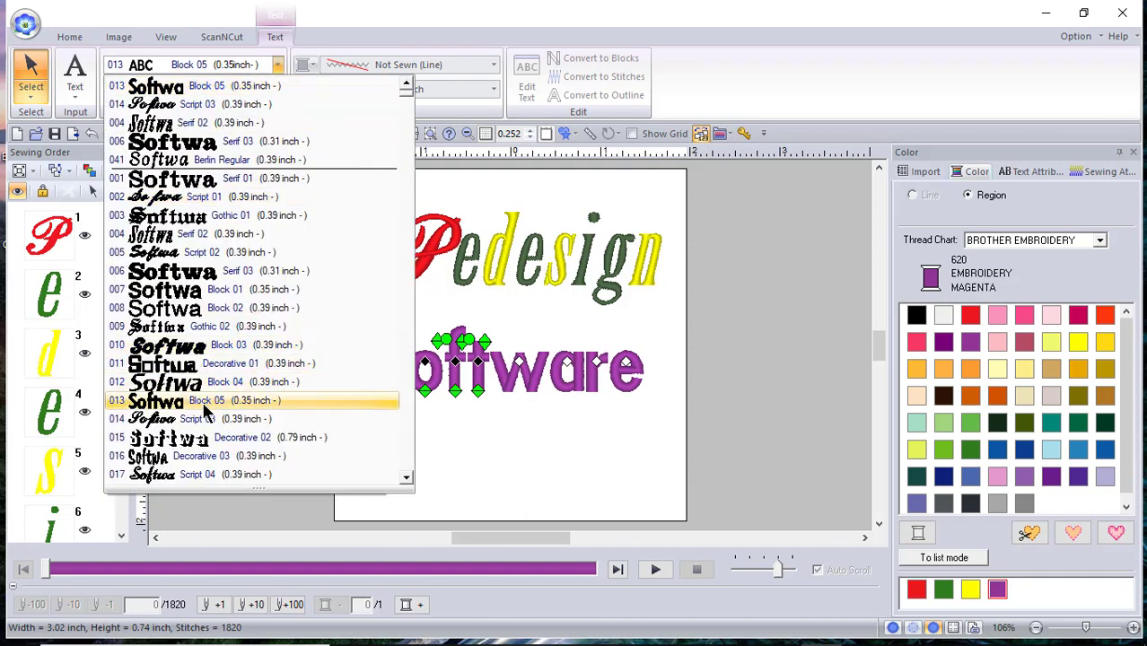
scroll(210, 410, down, 2)
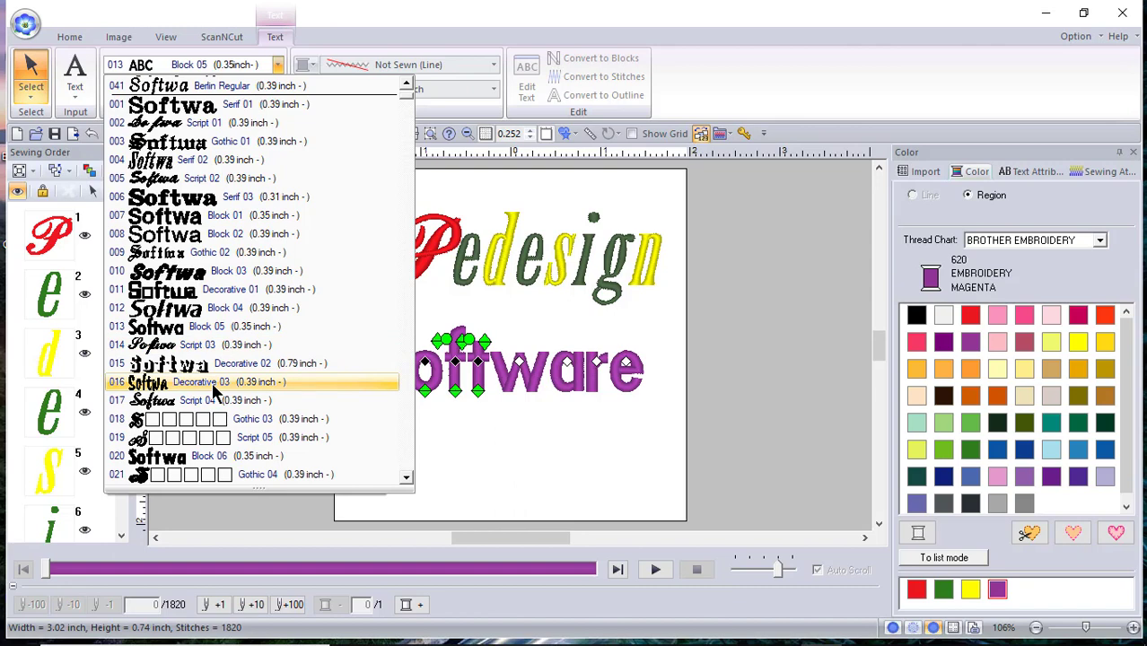
click(212, 383)
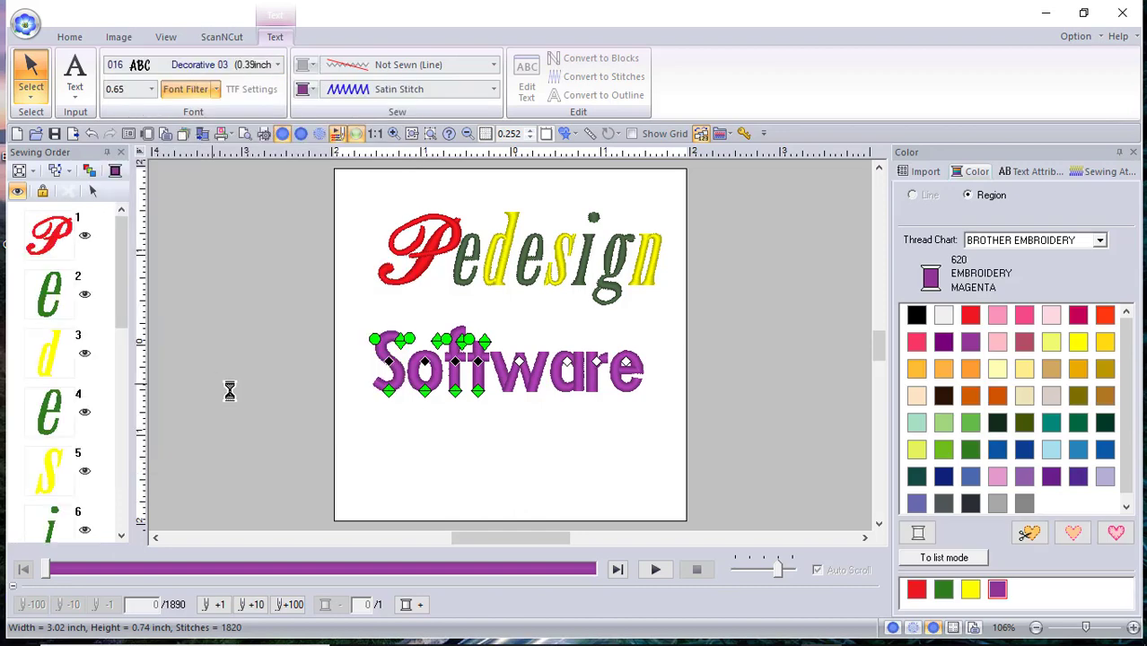
Step: Filter the font list to show only Script built-in fonts
click(216, 90)
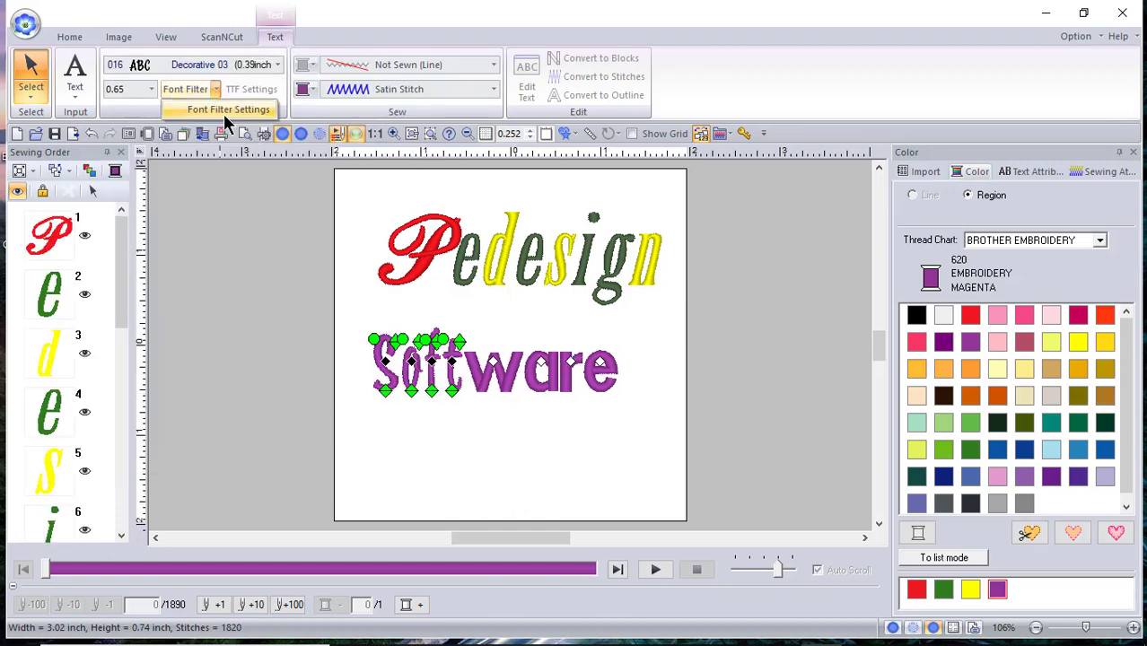
click(226, 110)
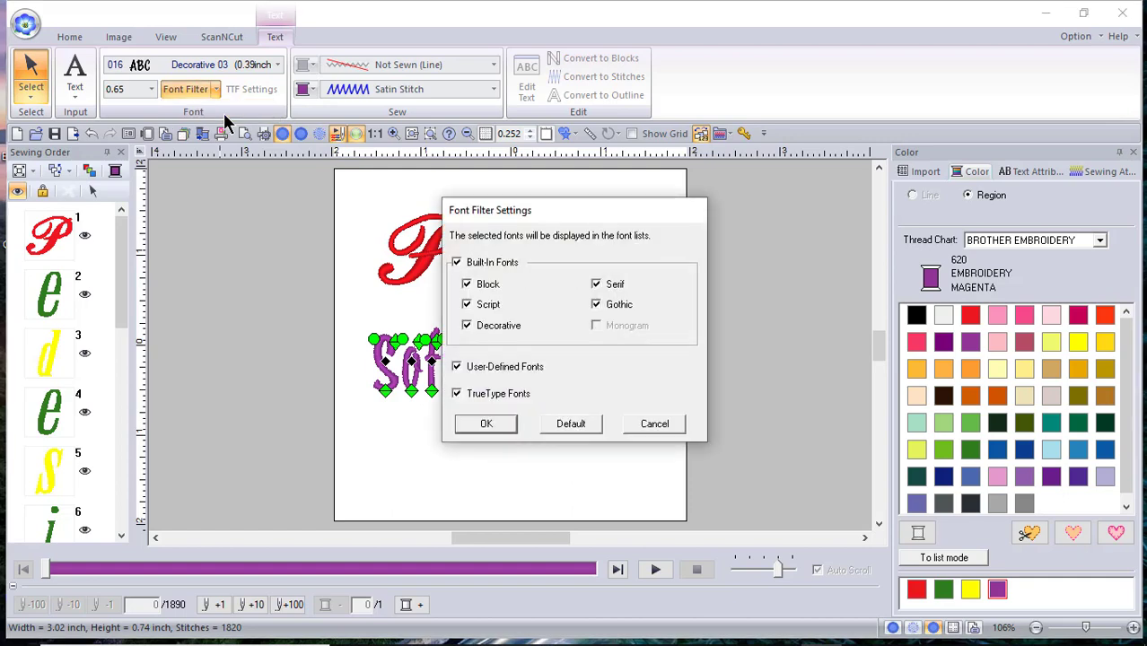
click(457, 262)
click(457, 366)
click(457, 393)
click(457, 393)
click(467, 304)
click(490, 421)
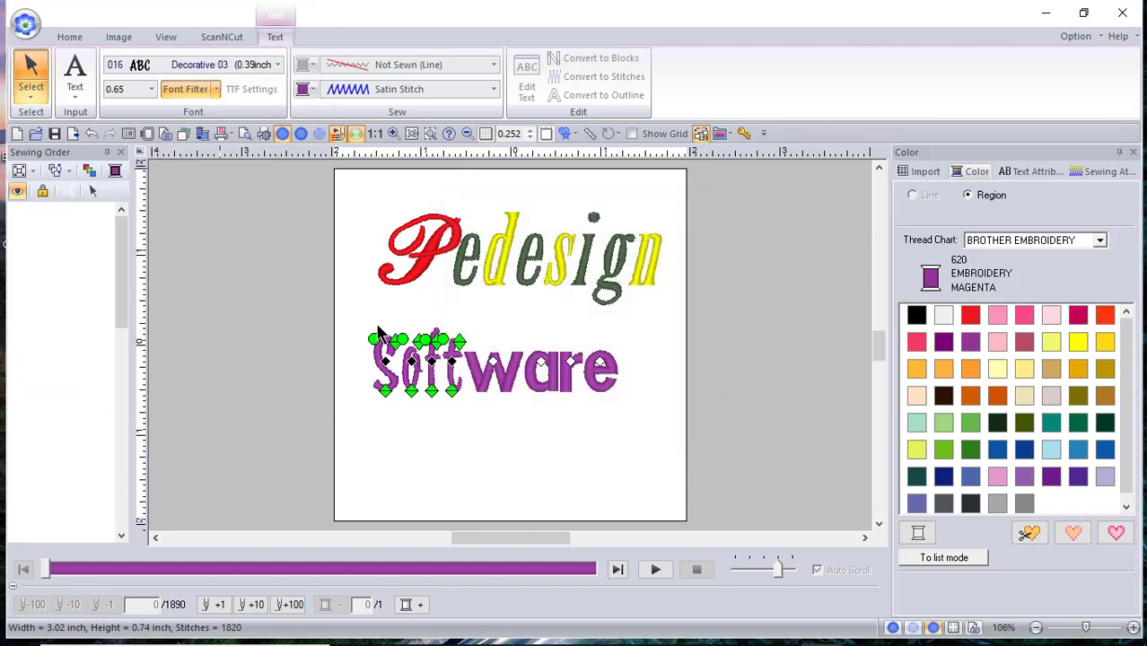
Step: Switch Soft to the 053 Connecticut script font and select the w character alone
click(278, 65)
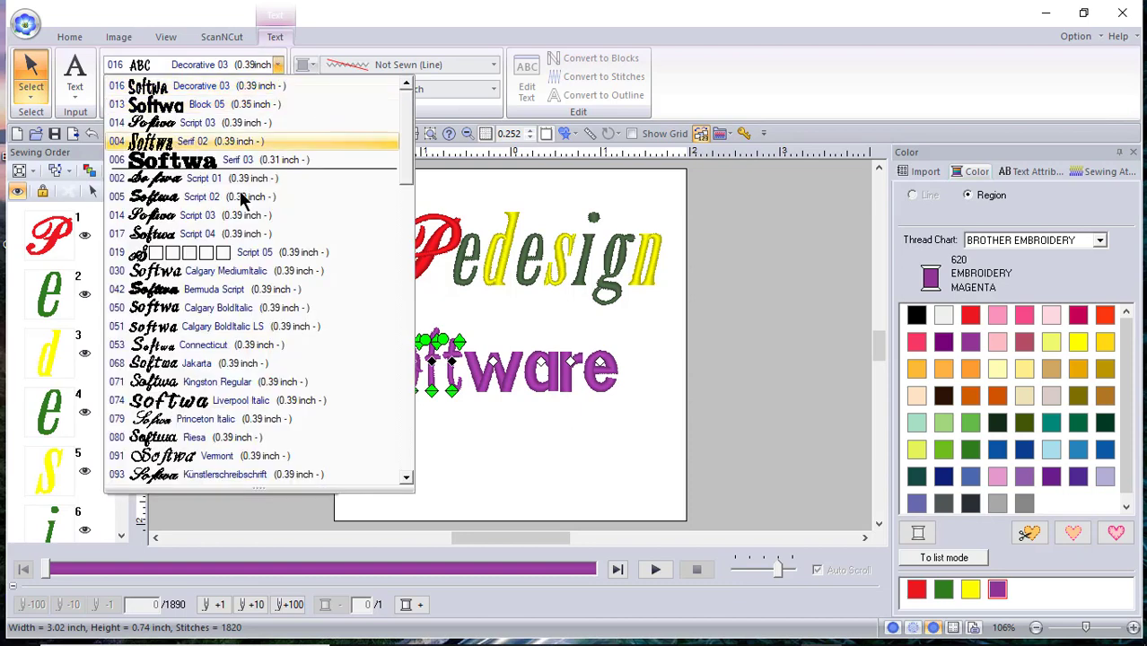
click(214, 346)
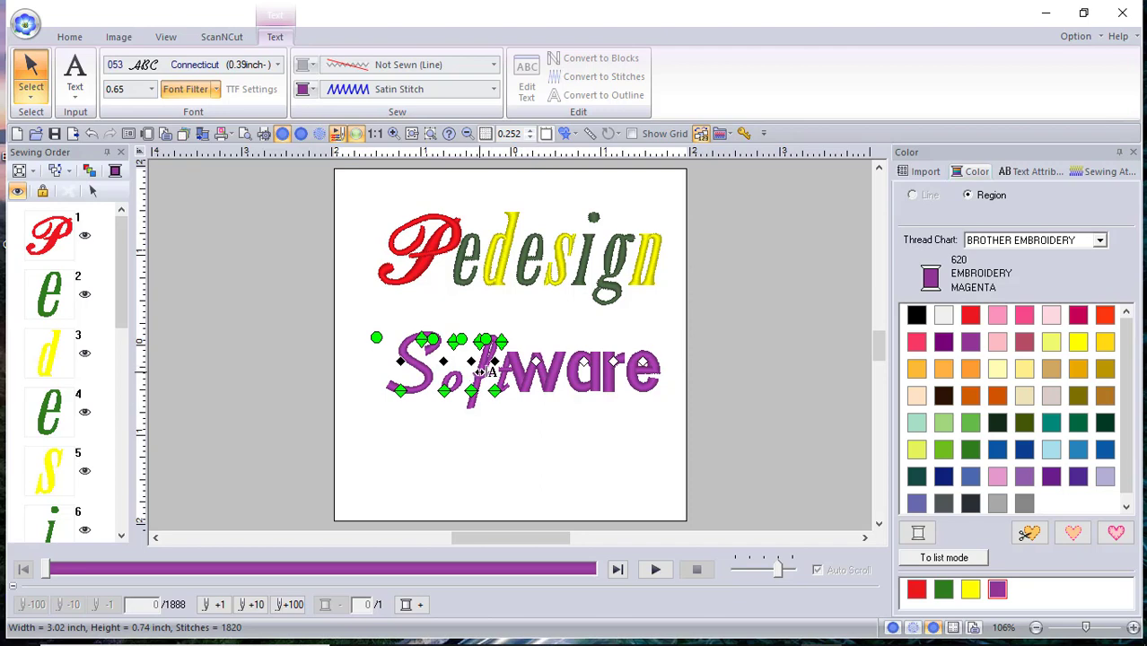
click(515, 370)
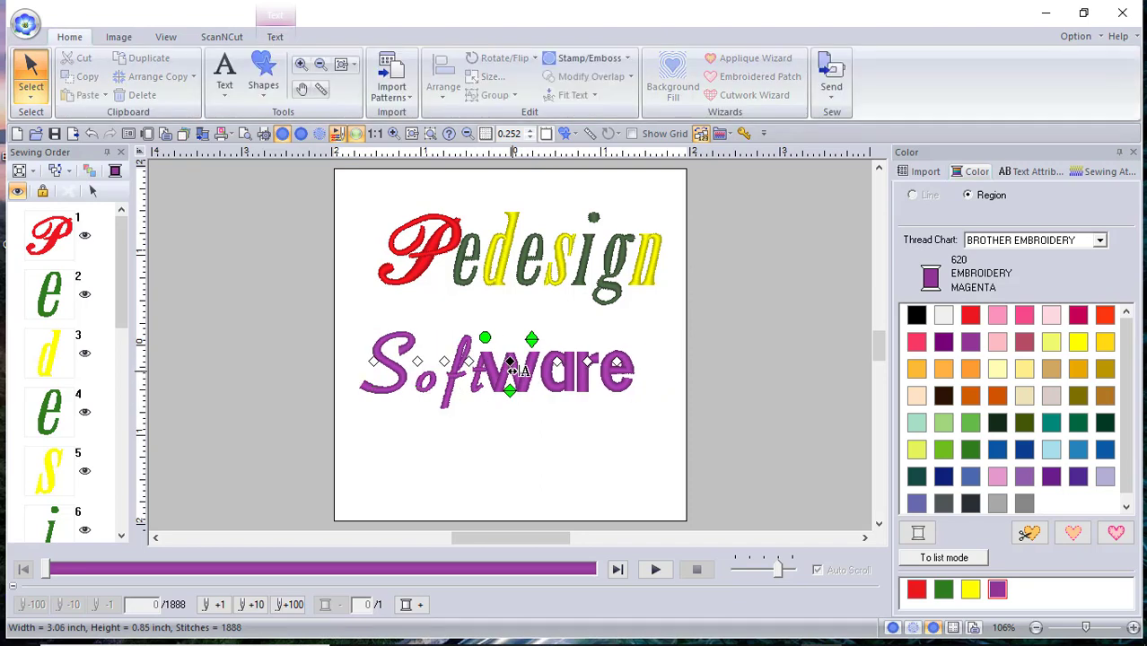
Step: Move the w right to split Soft from Ware, enlarge it into a tall W, shift the line left
drag(509, 370, 579, 402)
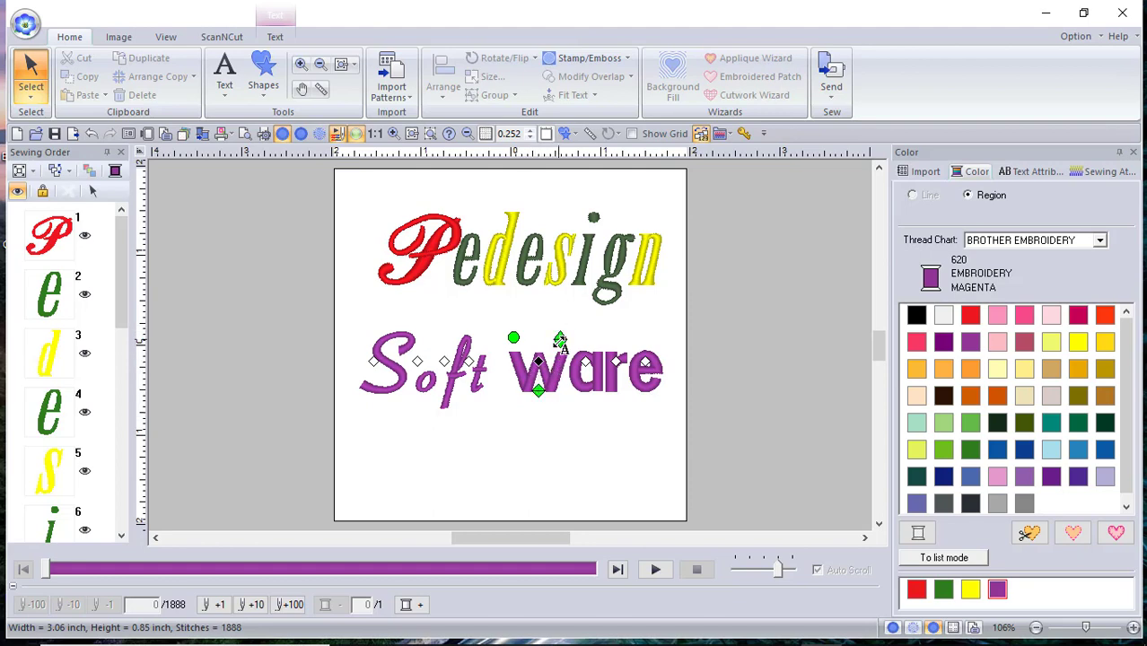
mouse_move(562, 339)
mouse_down()
mouse_move(573, 323)
mouse_move(560, 339)
mouse_up()
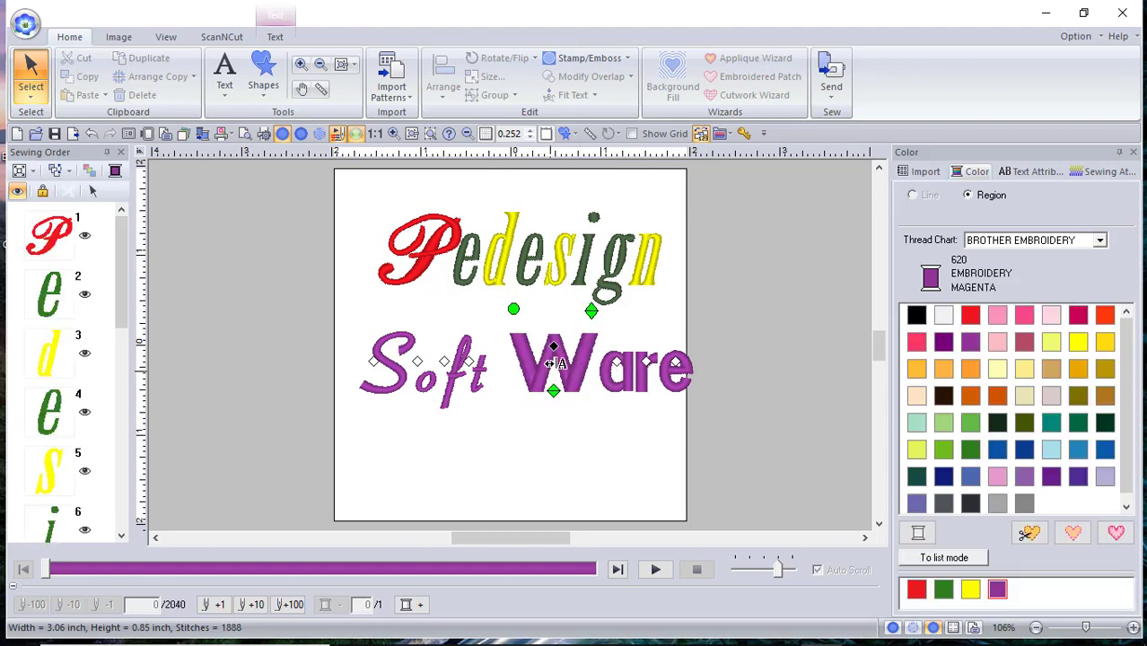
click(582, 441)
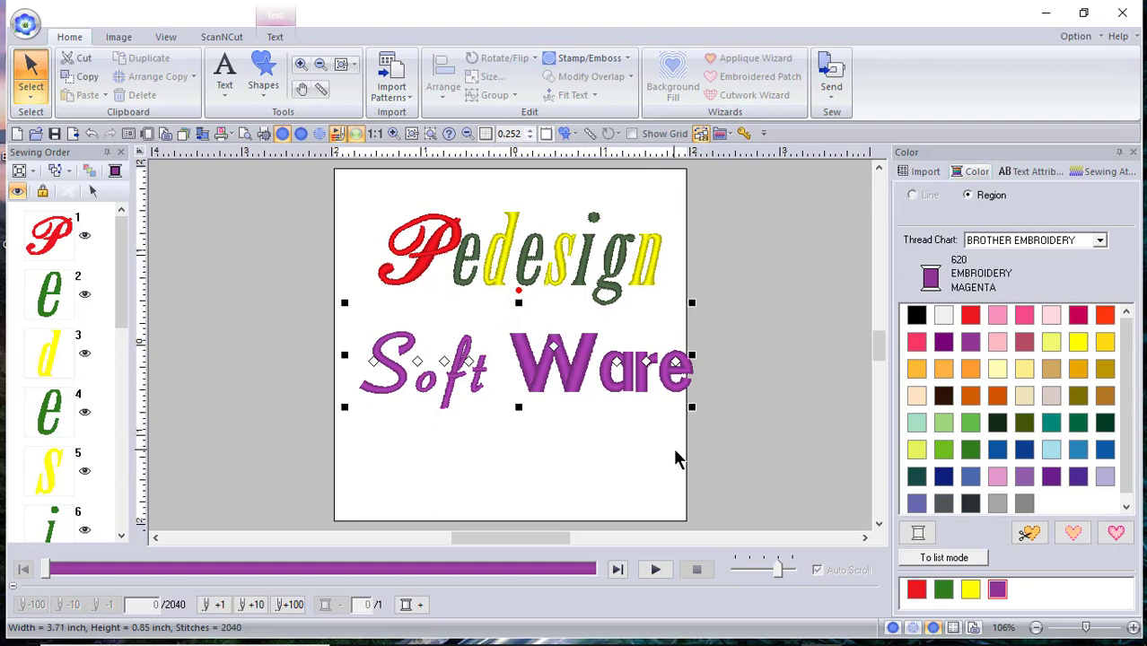
click(537, 360)
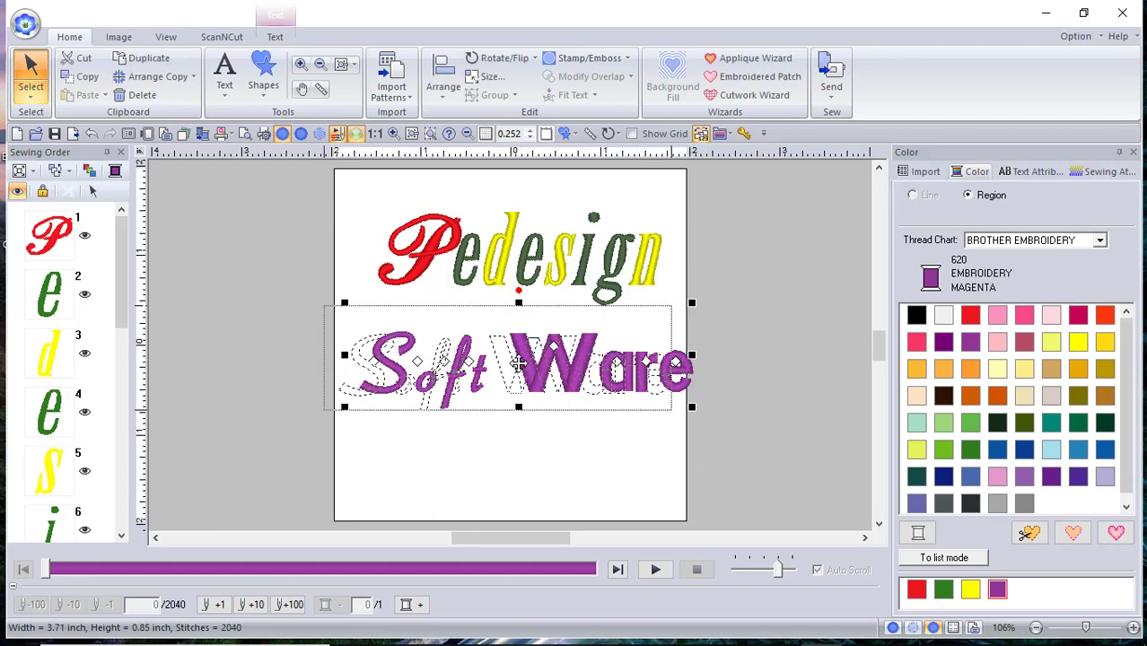
click(542, 432)
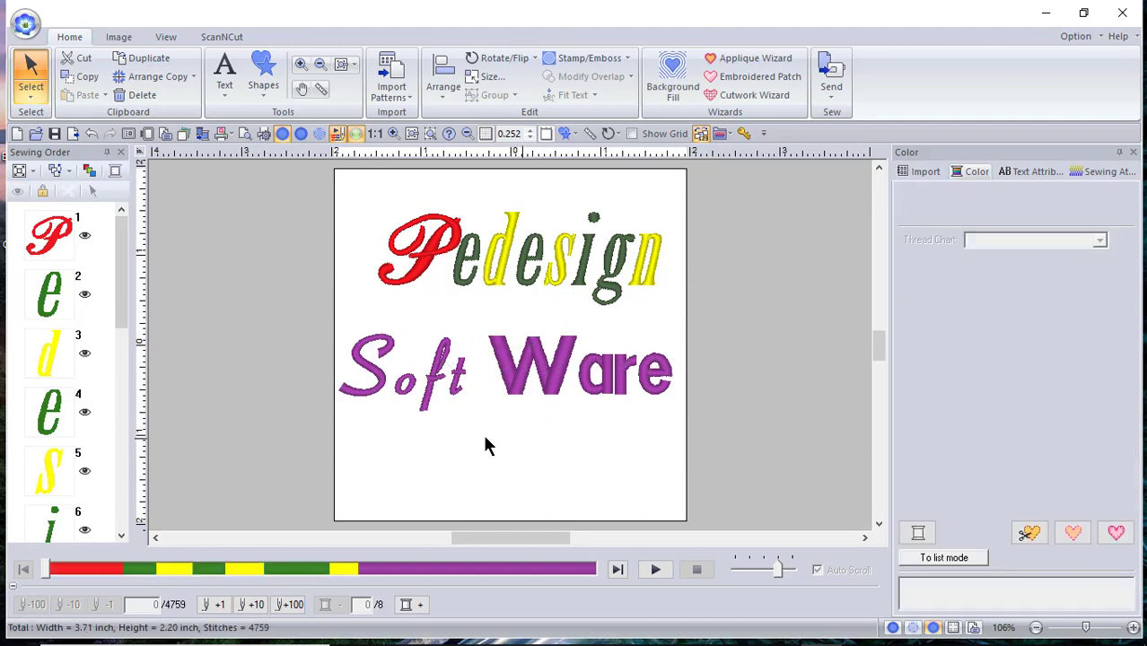
Step: Select the S-o-f-t characters and stitch them in 019 Sky Blue
click(384, 386)
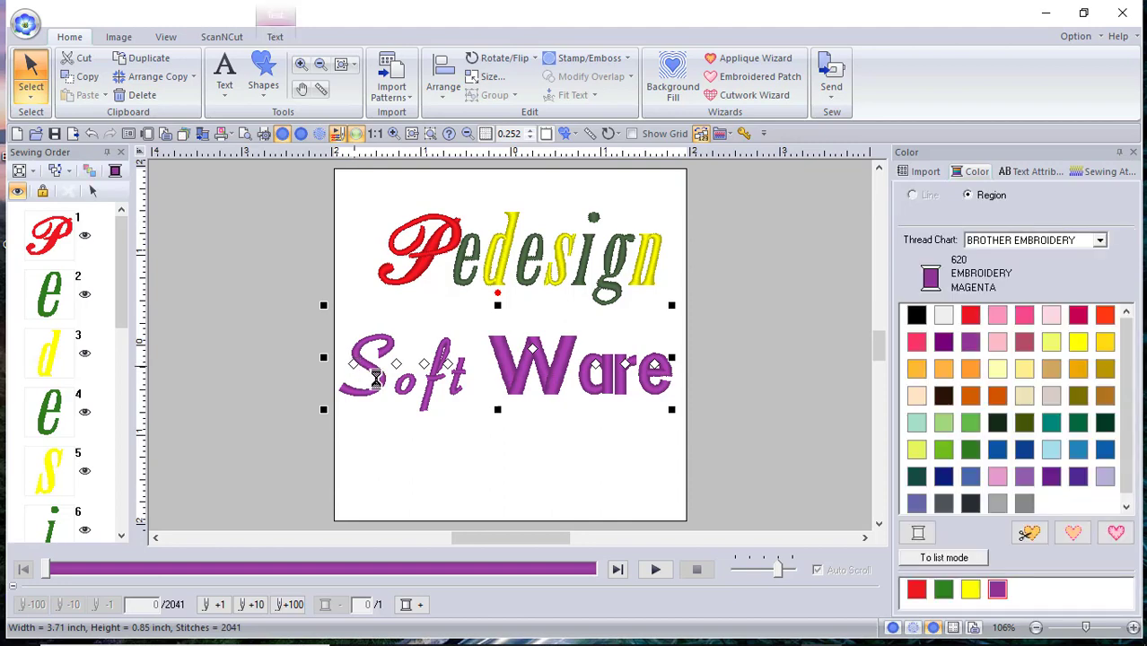
click(354, 366)
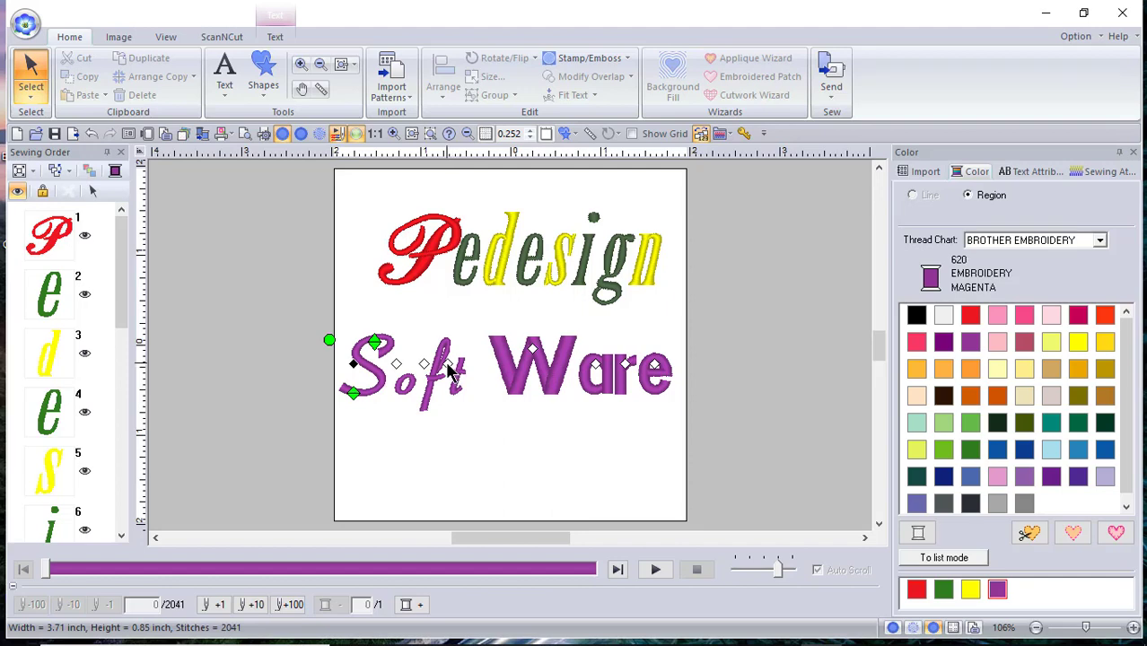
shift+click(451, 372)
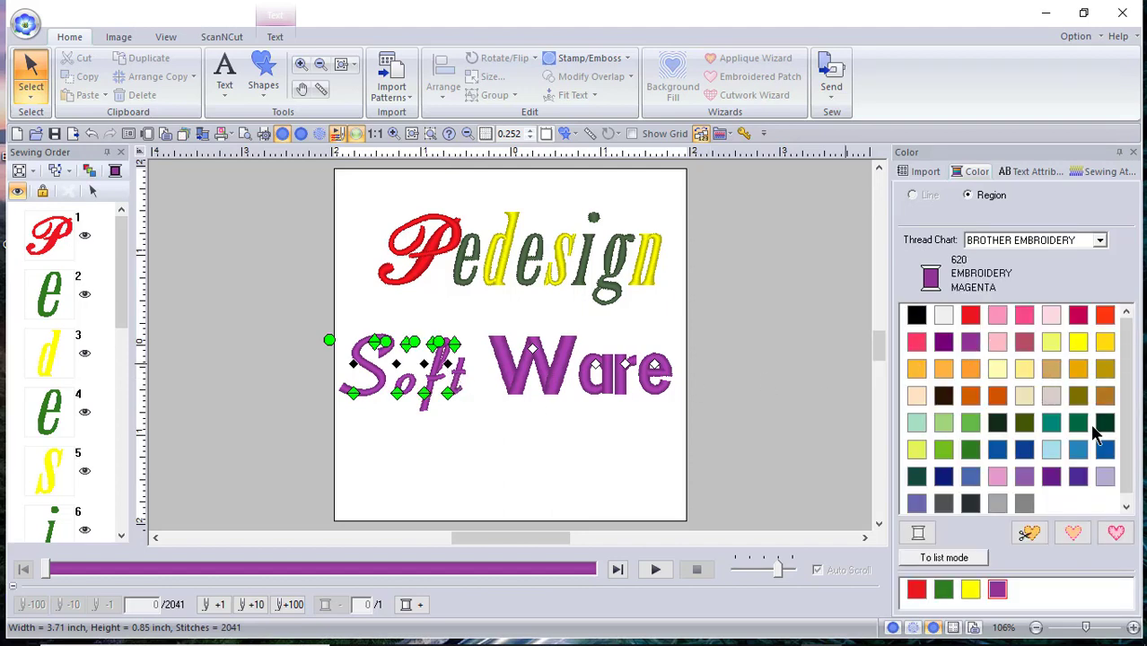
click(1078, 452)
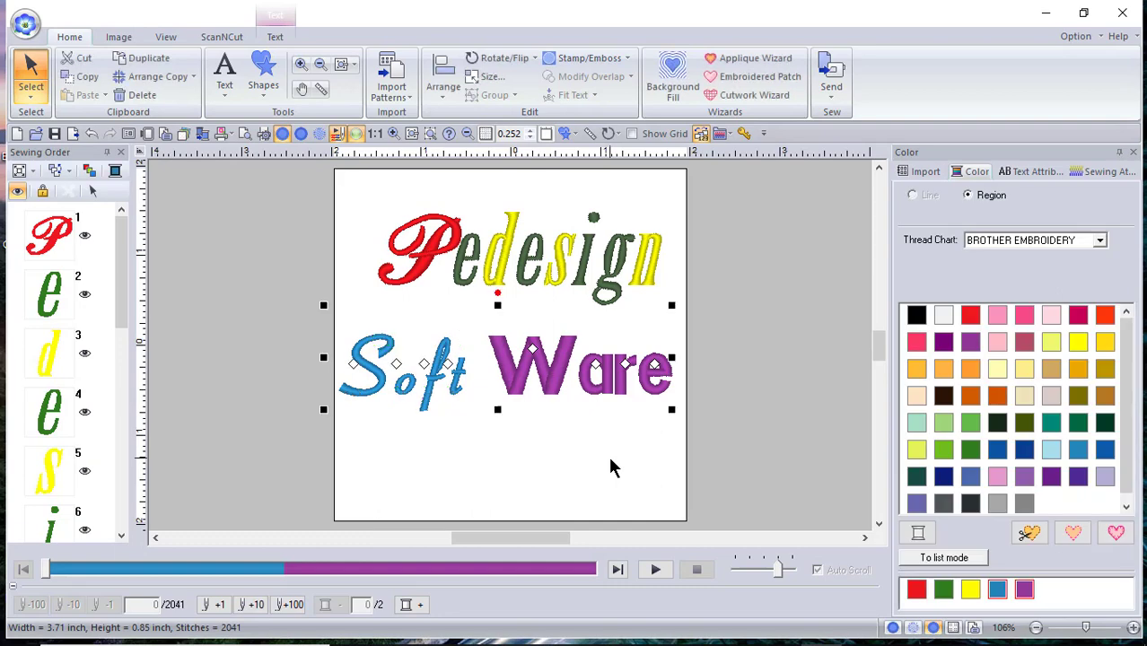
click(609, 467)
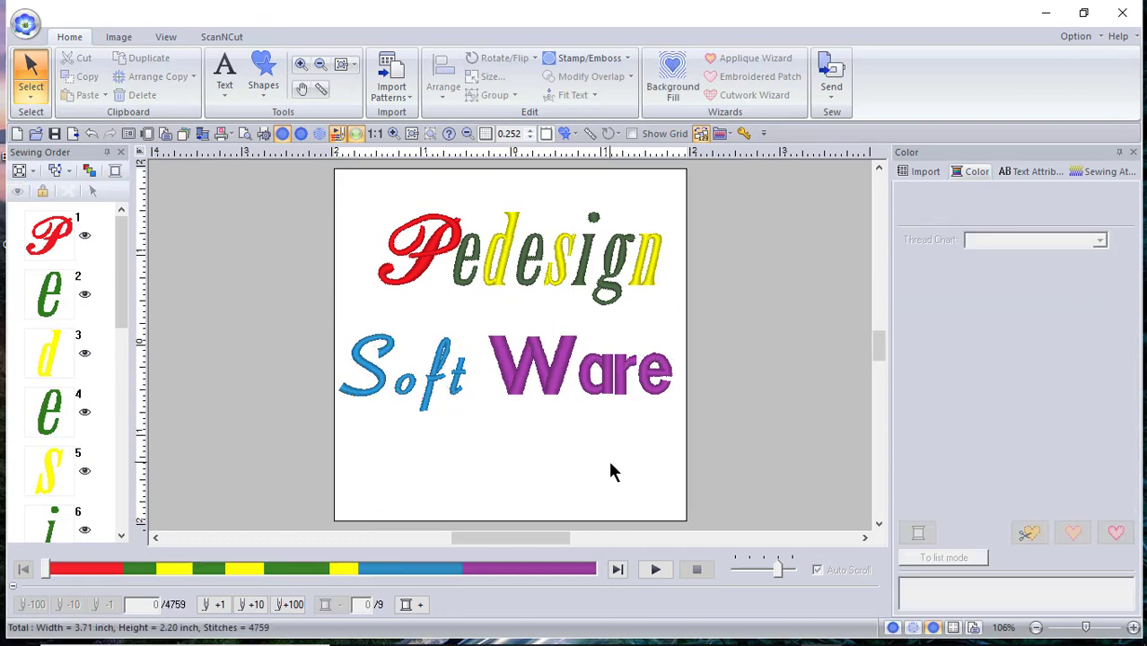